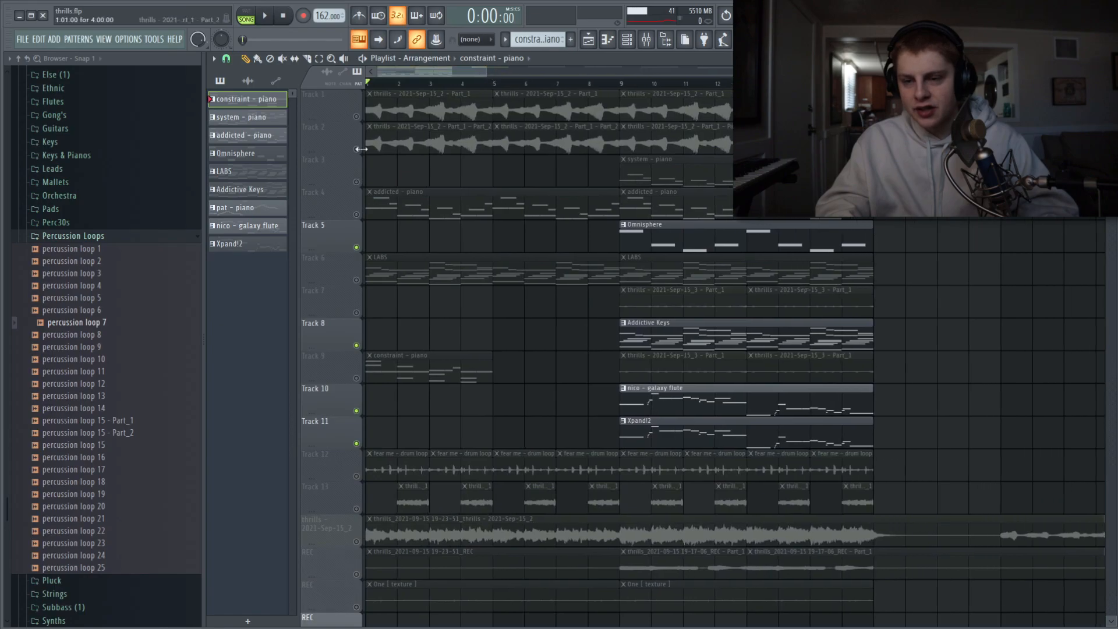
- Unmute Tracks 1 and 2 and play the reversed piano audio clips from the start of the arrangement
left_click(357, 116)
key("space")
left_click(522, 144)
left_click(536, 169)
right_click(549, 174)
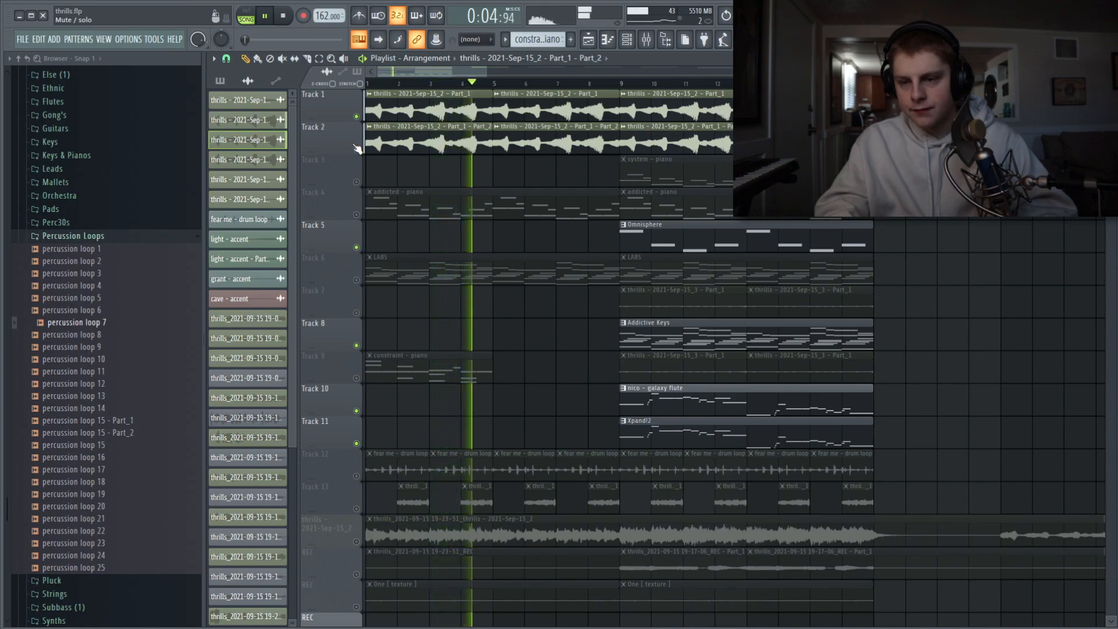
key("space")
- Open the constraint - piano pattern in the piano roll and try octave shifts on the lower notes of the first two chords
key("F7")
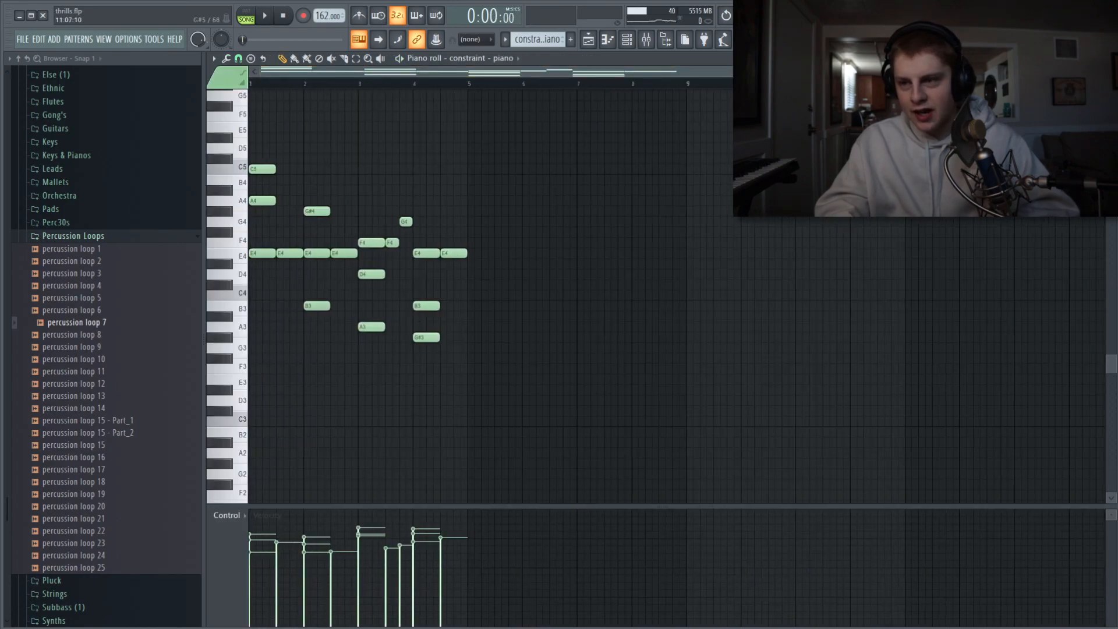
left_click_drag(1094, 71, 934, 71)
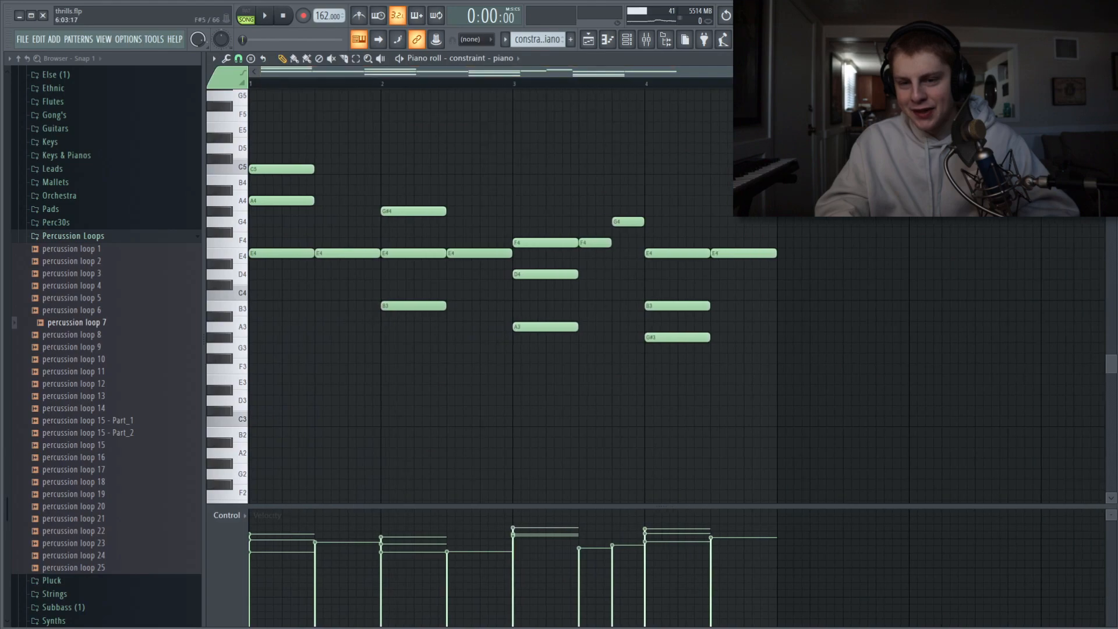
left_click_drag(259, 221, 272, 295)
key("ctrl+Up")
key("ctrl+Down")
left_click_drag(303, 263, 406, 339)
key("ctrl+Up")
key("ctrl+Down")
- Try raising the lower notes of the last two chords by an octave, and undo the transpositions
left_click_drag(526, 317, 532, 349)
key("ctrl+Up")
key("ctrl+Down")
left_click(678, 336)
key("ctrl+Up")
left_click(669, 306)
key("ctrl+Up")
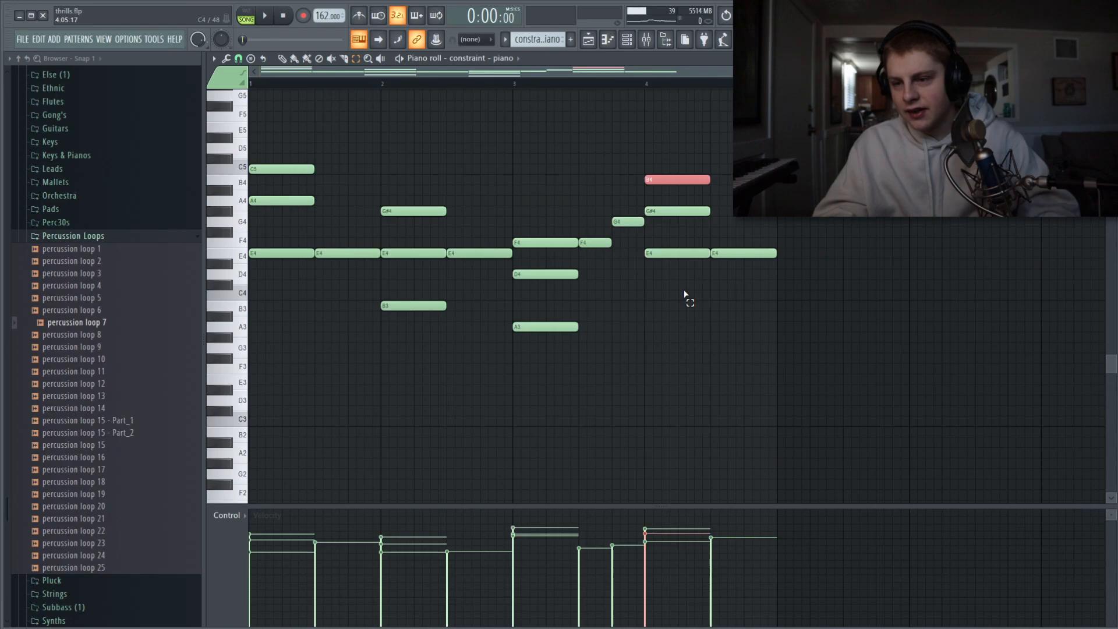
mouse_move(417, 121)
left_mouse_down()
mouse_move(392, 267)
mouse_move(403, 267)
left_mouse_up()
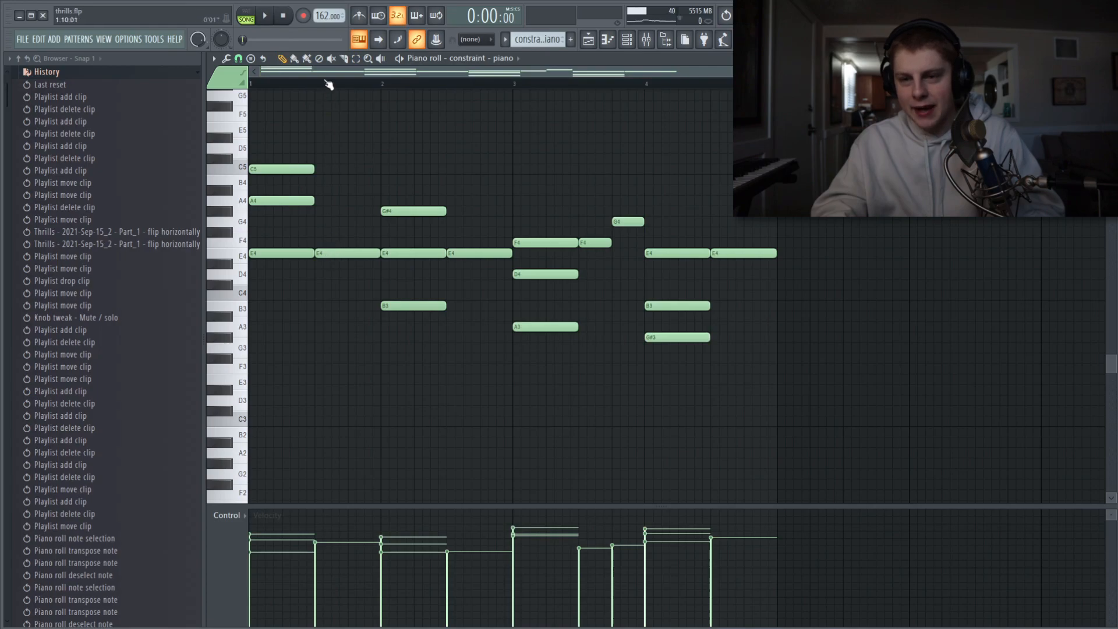
- Play the constraint - piano pattern, try flipping its notes horizontally, and undo the flip
key("space")
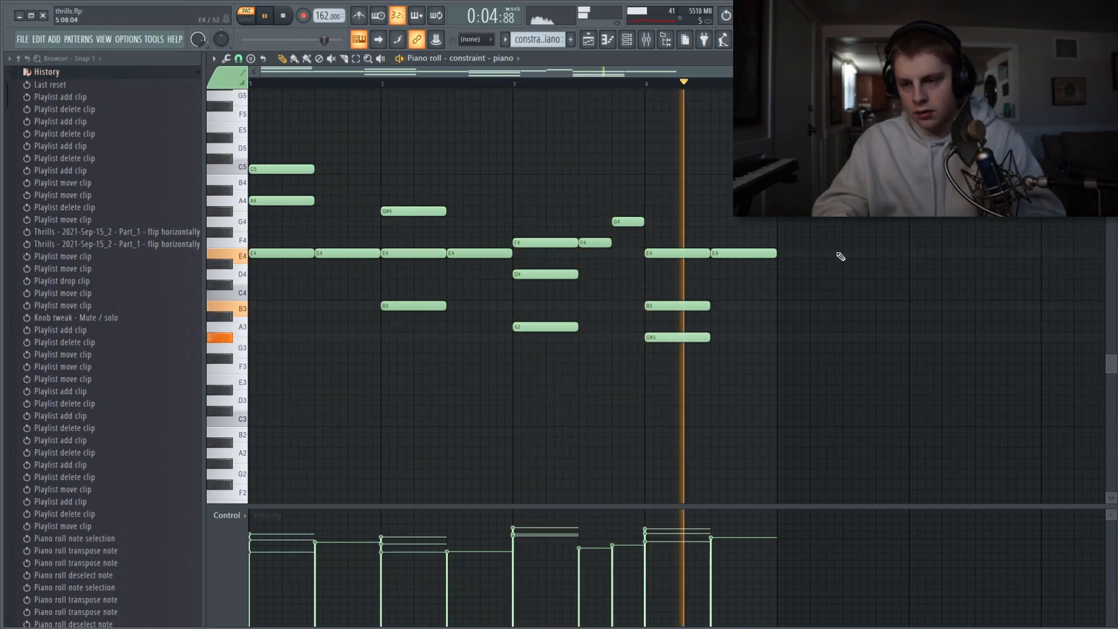
key("space")
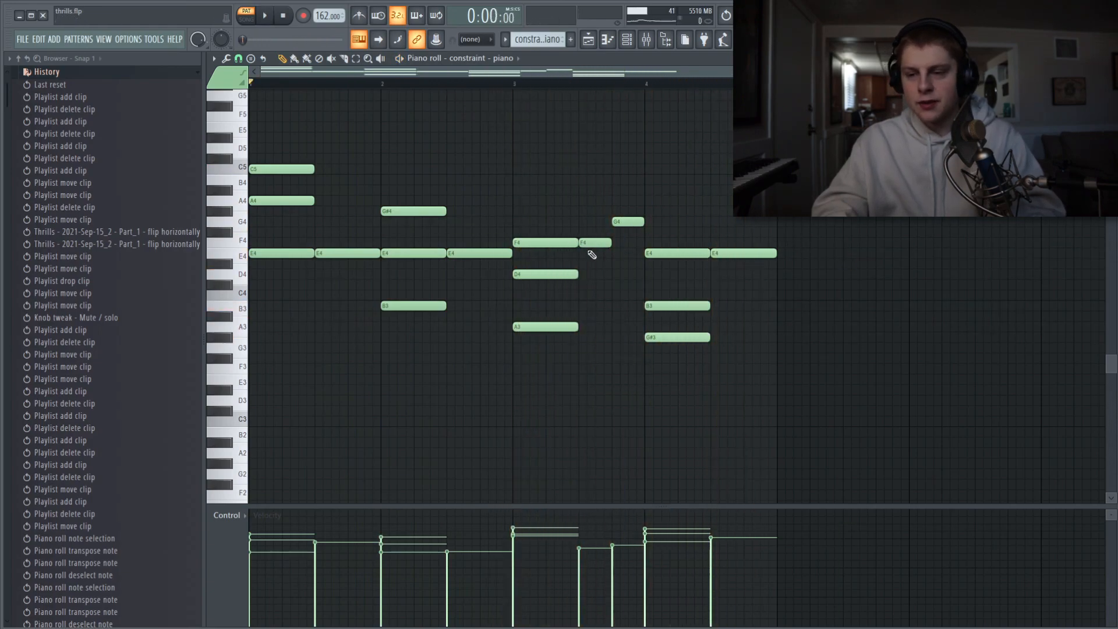
left_click(629, 224)
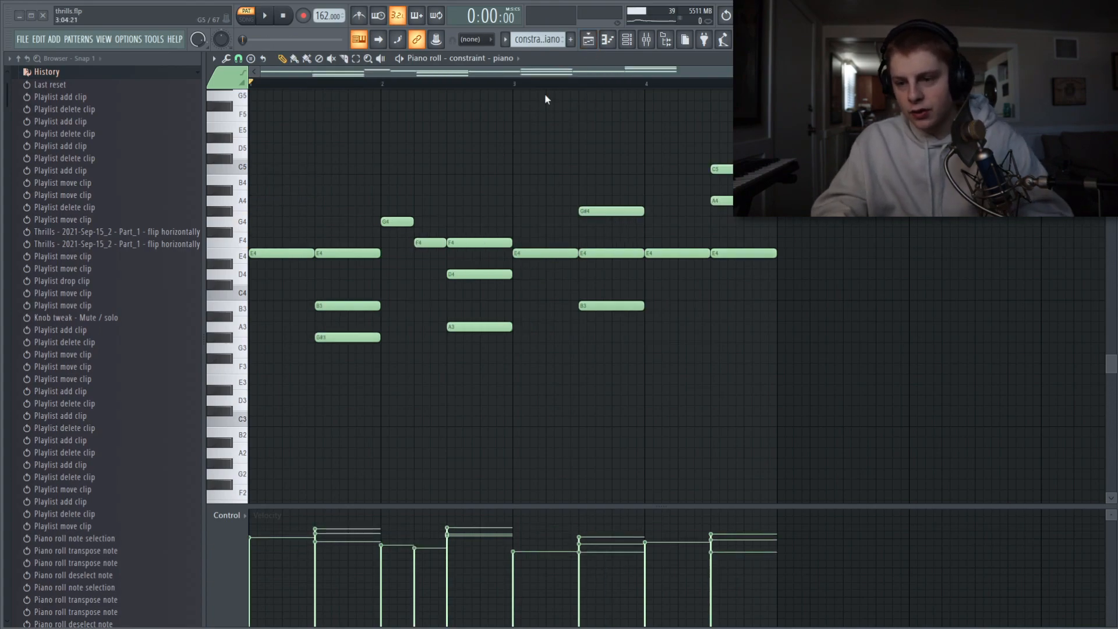
left_click(607, 264)
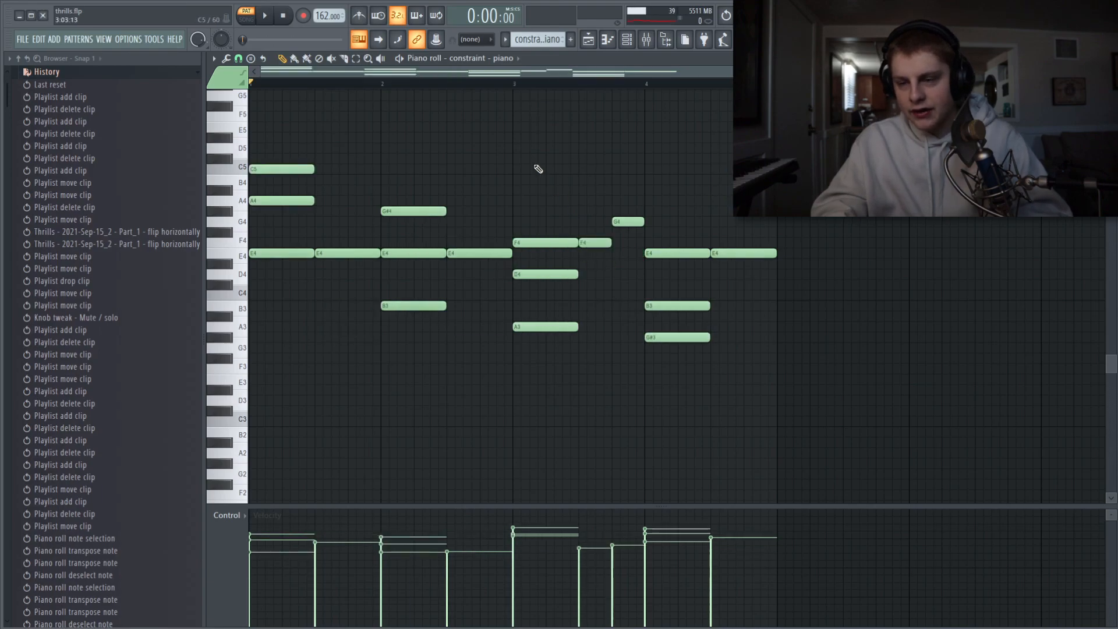
- Play the Track 1 audio clip in the playlist with Reverse off, and turn the clip's Reverse effect back on
left_click(587, 42)
left_click(356, 116)
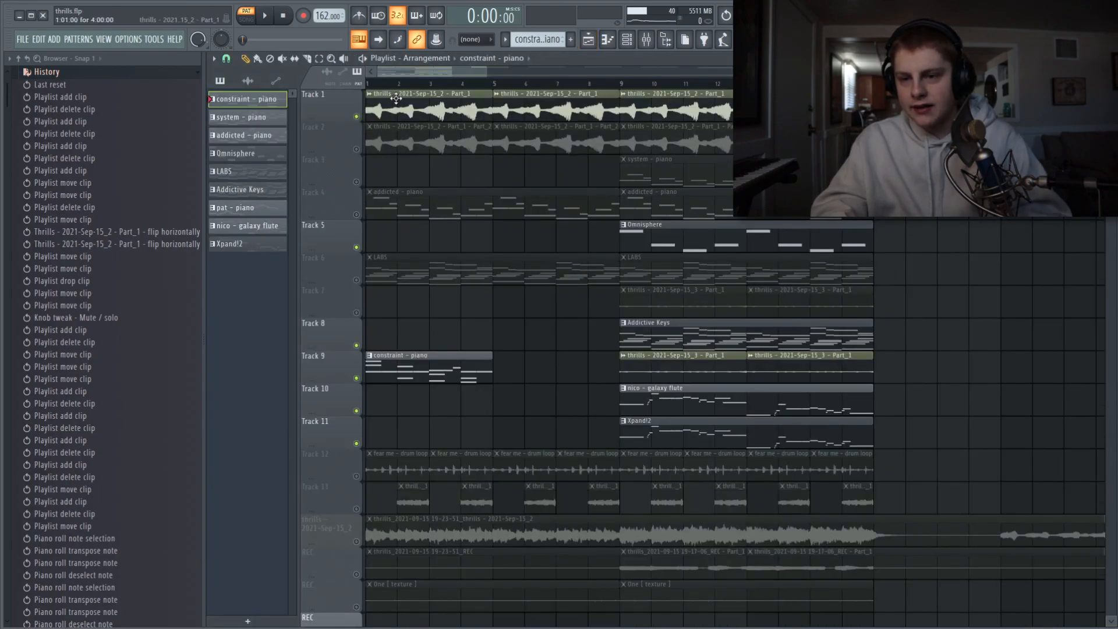
double_click(398, 102)
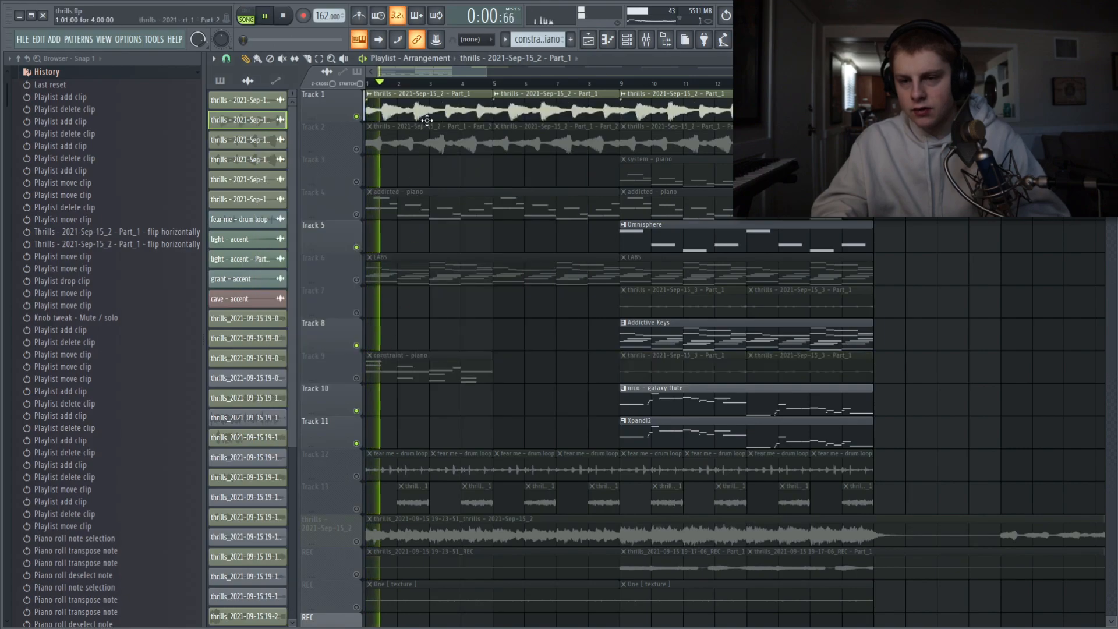
key("space")
double_click(427, 118)
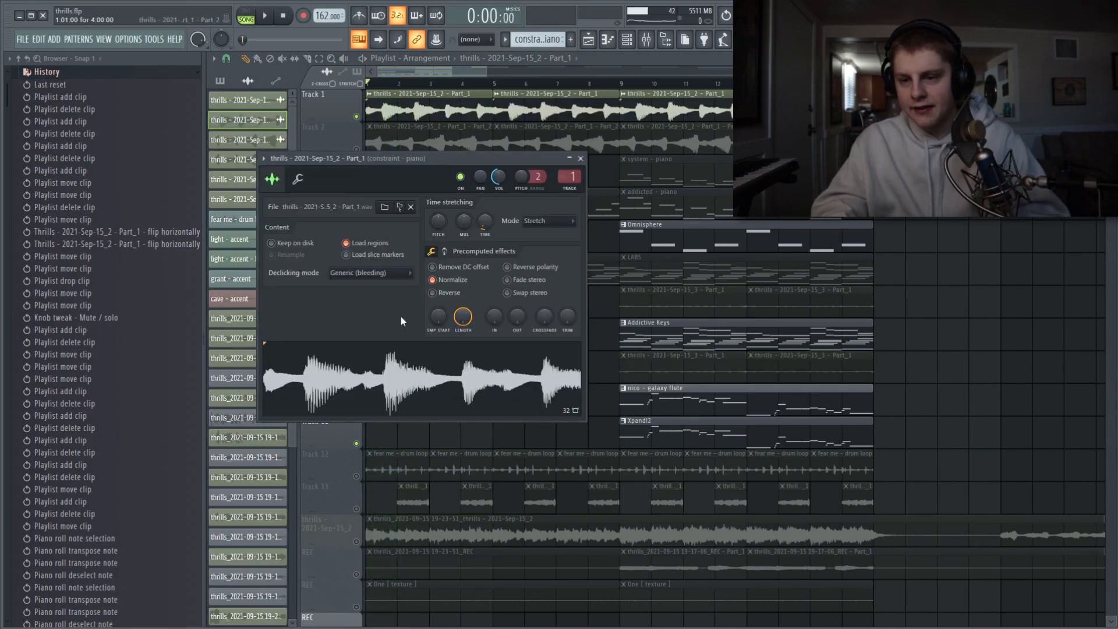
left_click(435, 291)
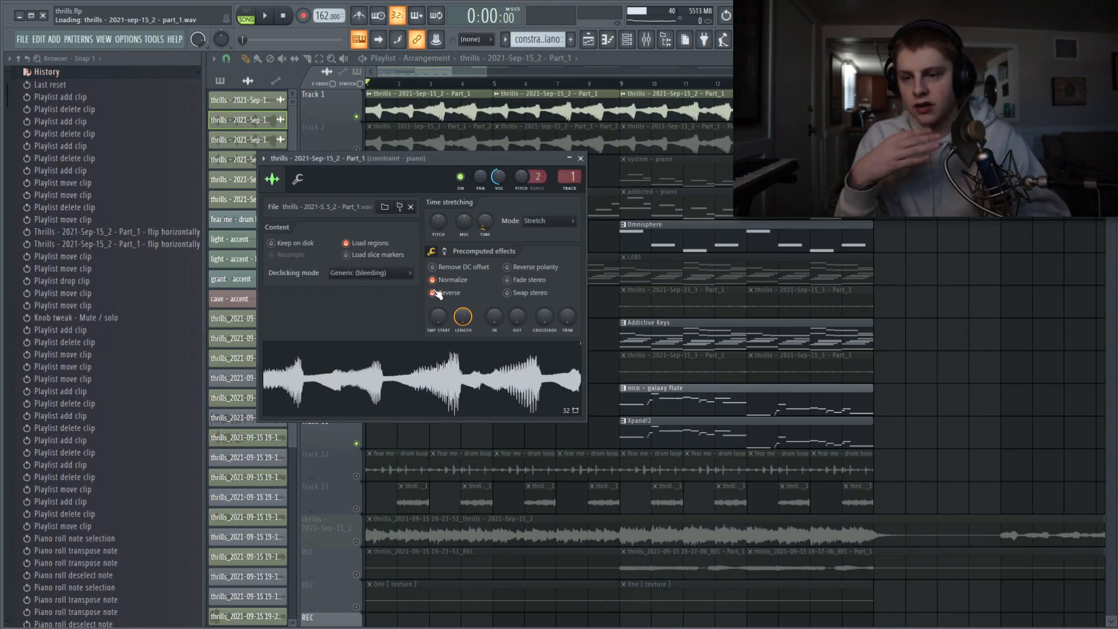
key("Escape")
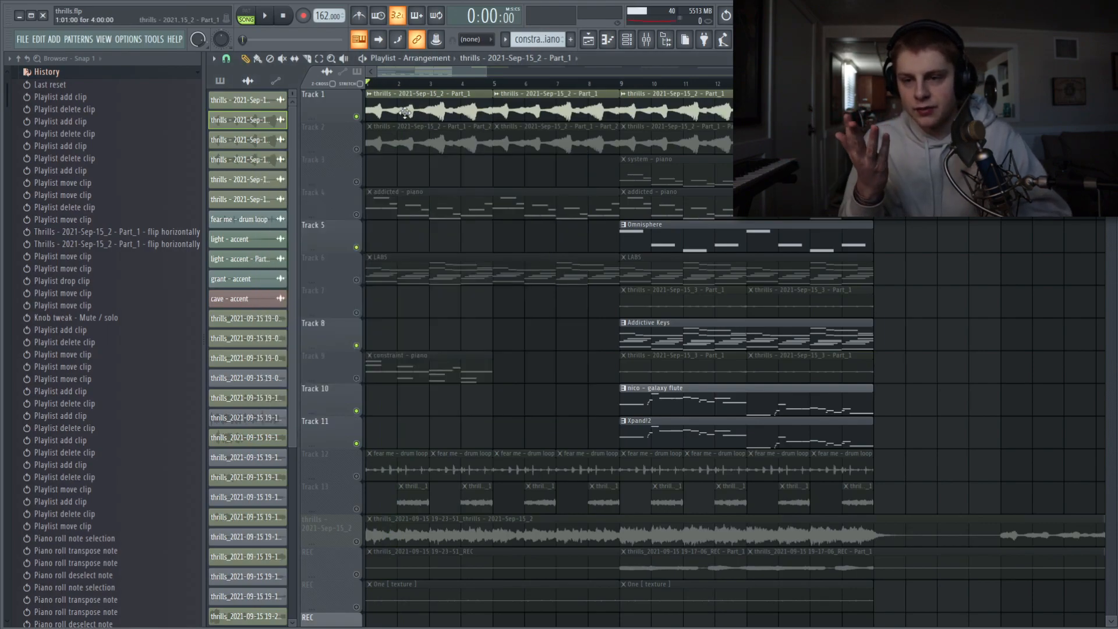
- Unmute Track 2, review its audio clip's sampler settings, and play it with Track 1 muted
left_click(356, 149)
double_click(405, 140)
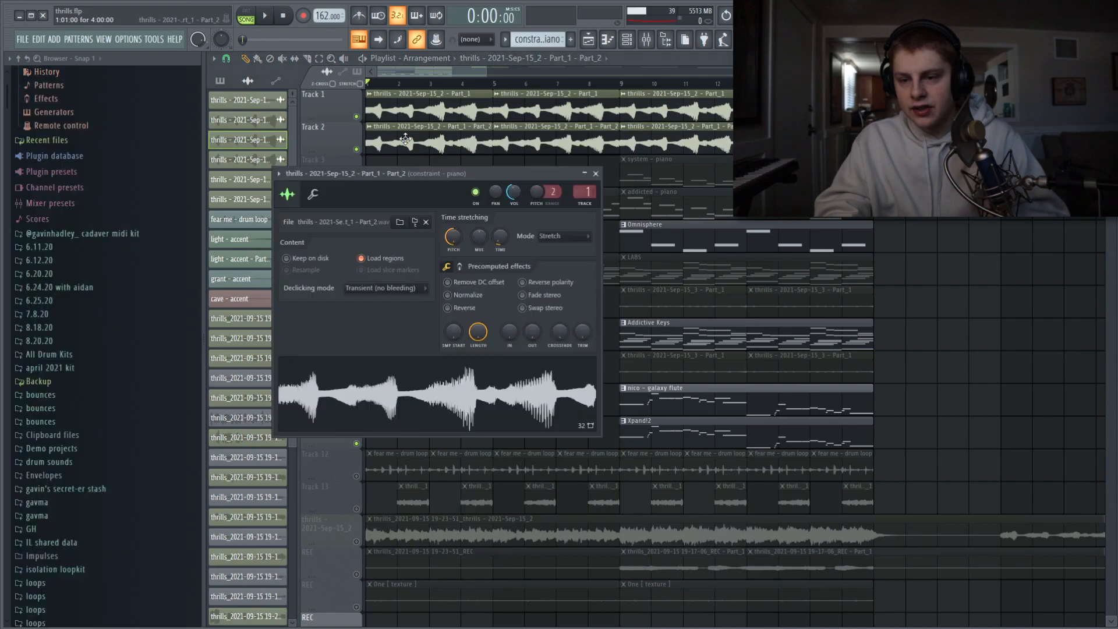
key("Escape")
left_click(357, 117)
key("space")
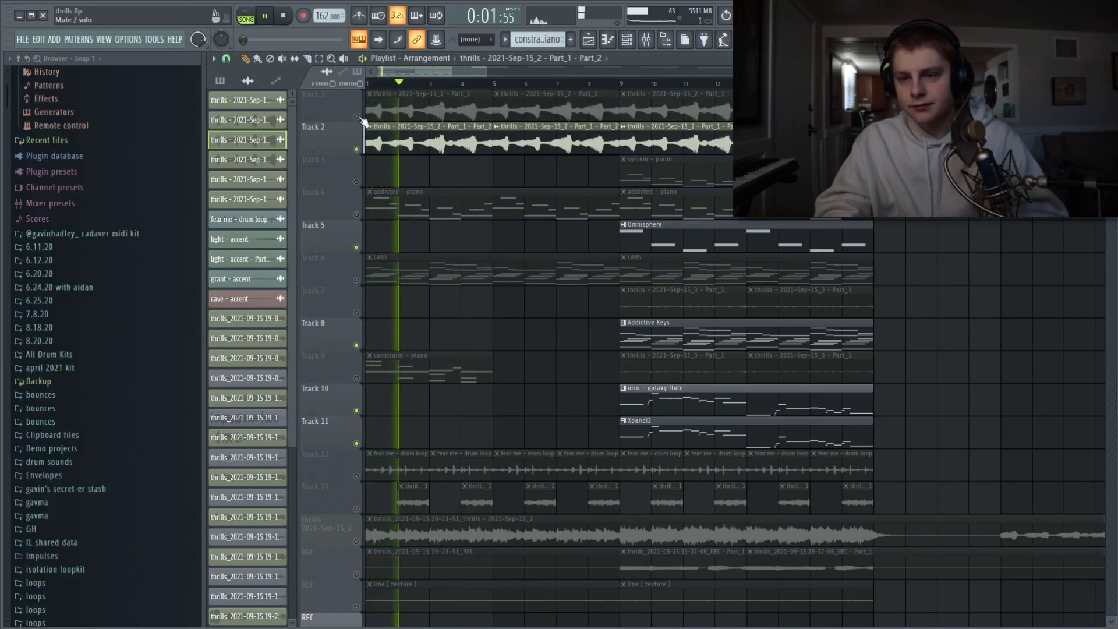
key("space")
- Inspect Fruity parametric EQ 2 and Crystallizer on the constraint - piano mixer track and play it with Crystallizer bypassed
key("F9")
left_click(1013, 245)
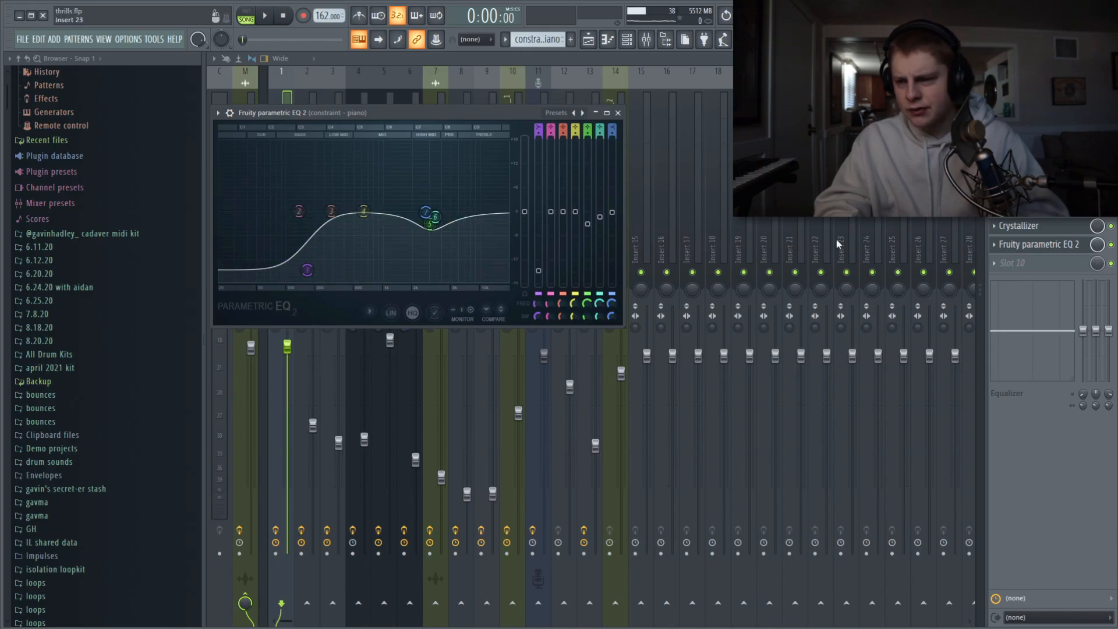
left_click(1026, 226)
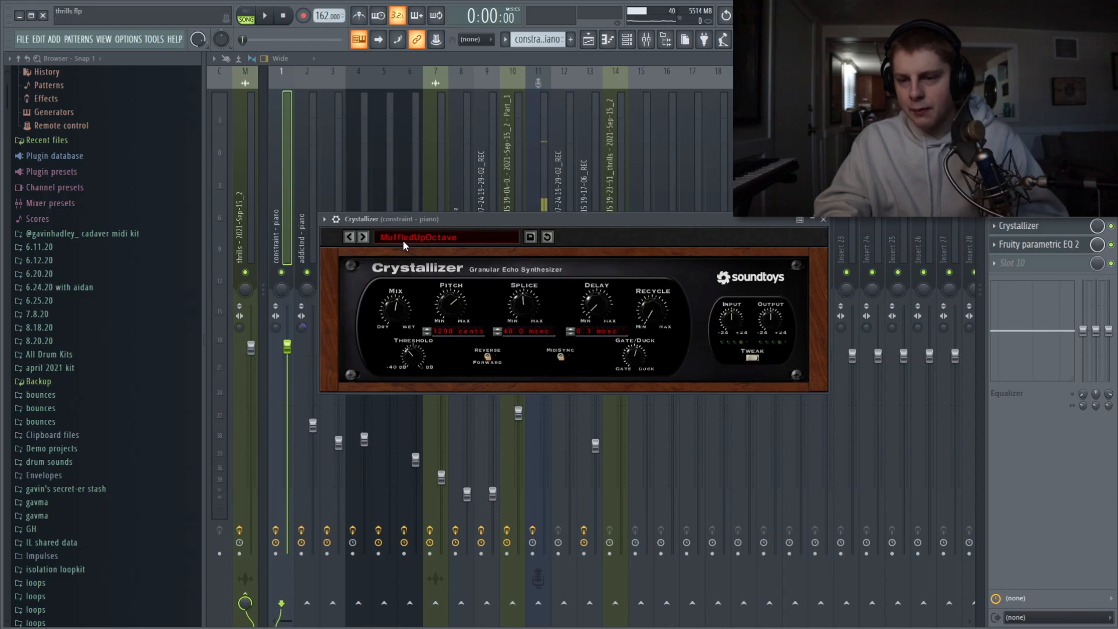
left_click(1018, 208)
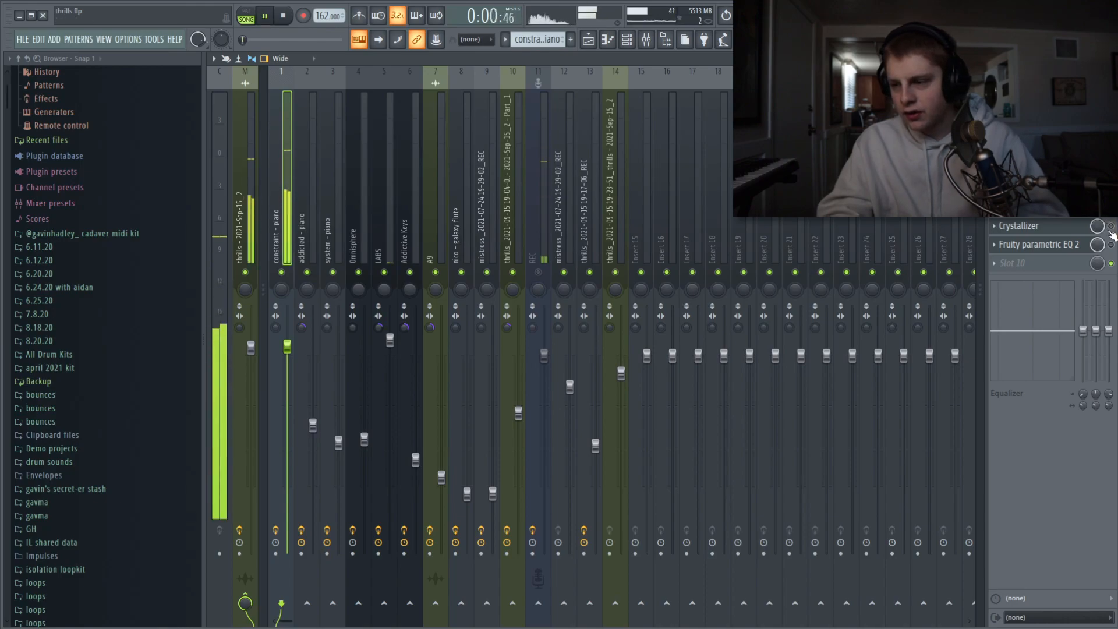
key("space")
key("space")
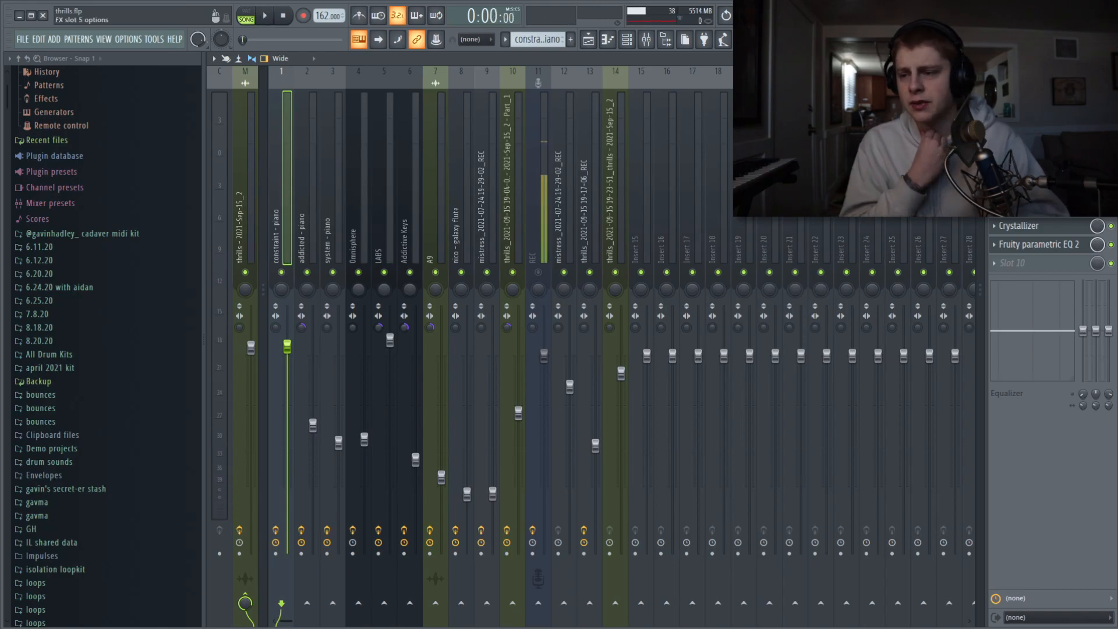
- Mute Tracks 1 and 2 in the playlist and open the addicted - piano pattern from Track 4 in the piano roll
key("F5")
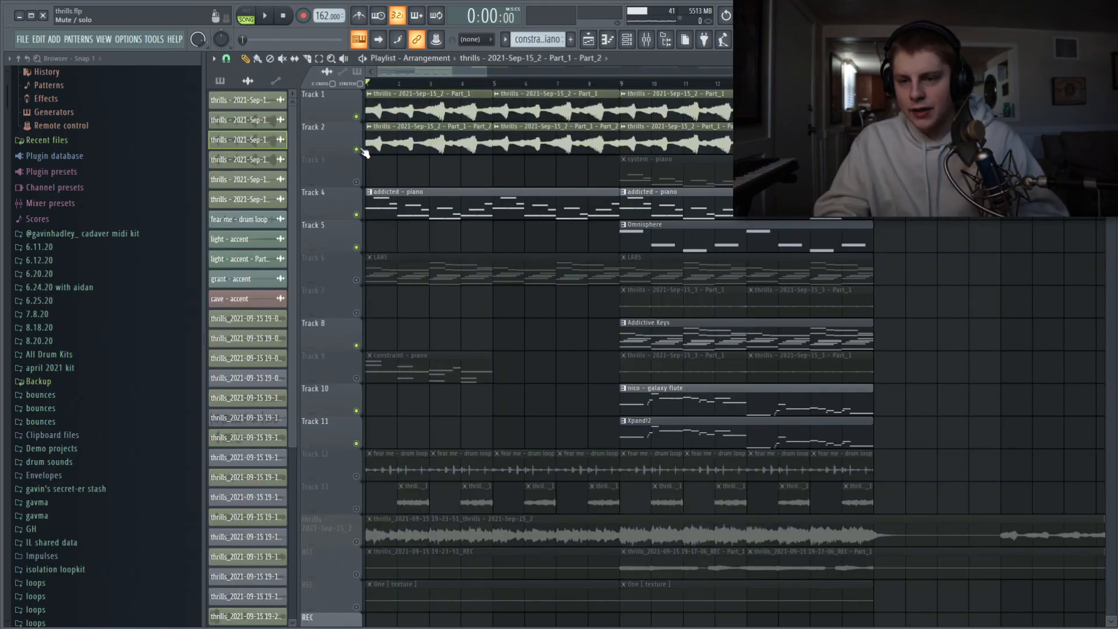
left_click(358, 150)
left_click(357, 117)
double_click(438, 201)
left_click_drag(365, 74, 292, 91)
scroll(318, 330, "down", 2)
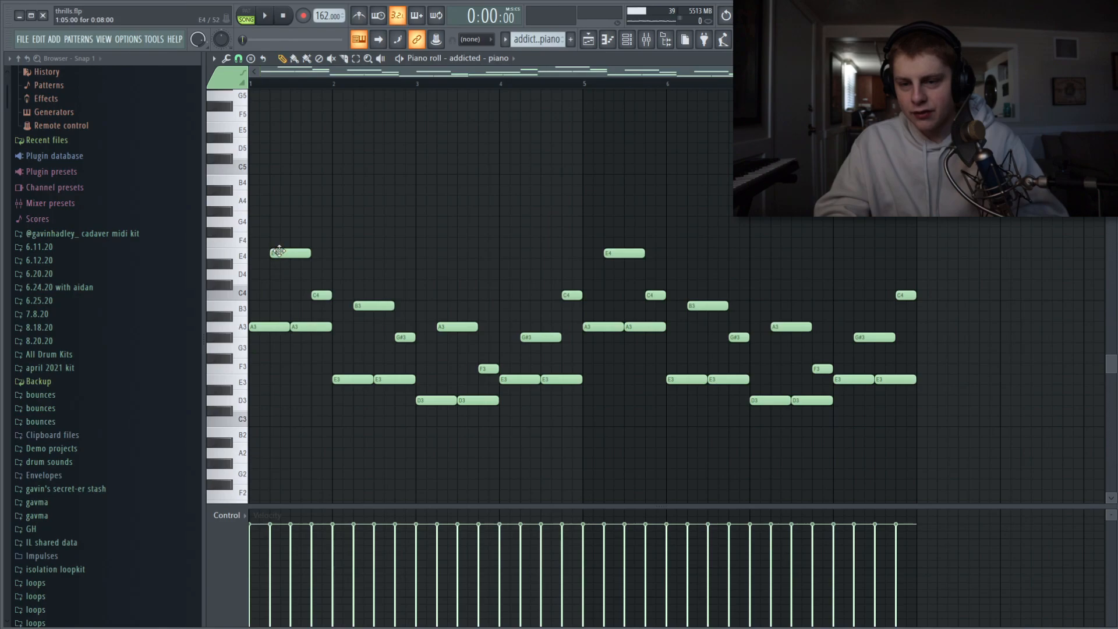
left_click(324, 295)
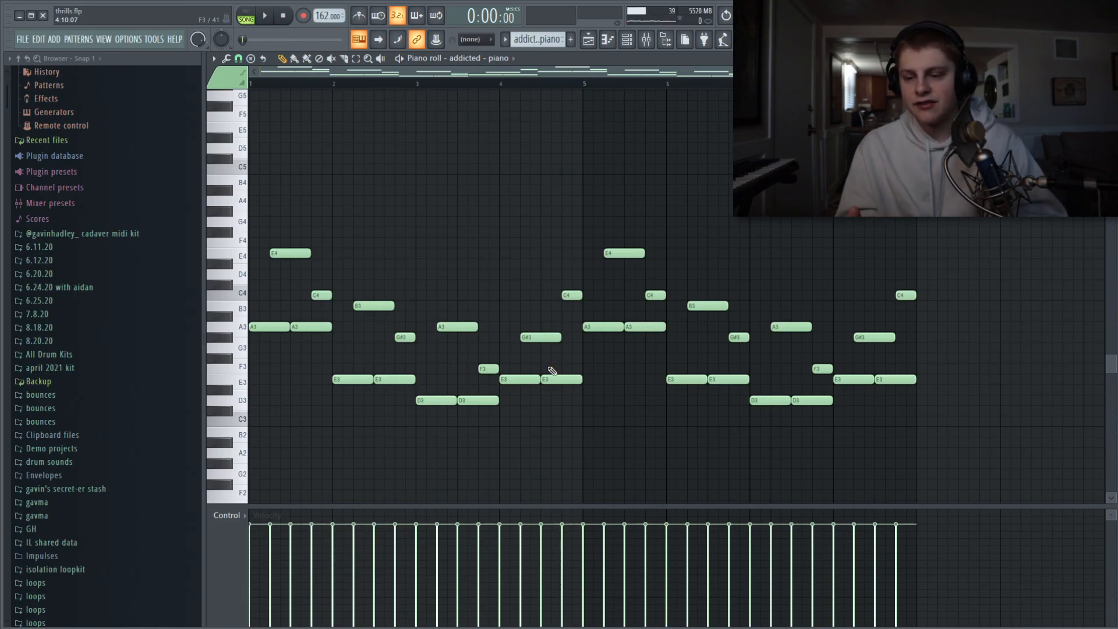
- Inspect the EchoBoy, PanMan and Fruity Delay 3 effects on the addicted - piano mixer track
key("F9")
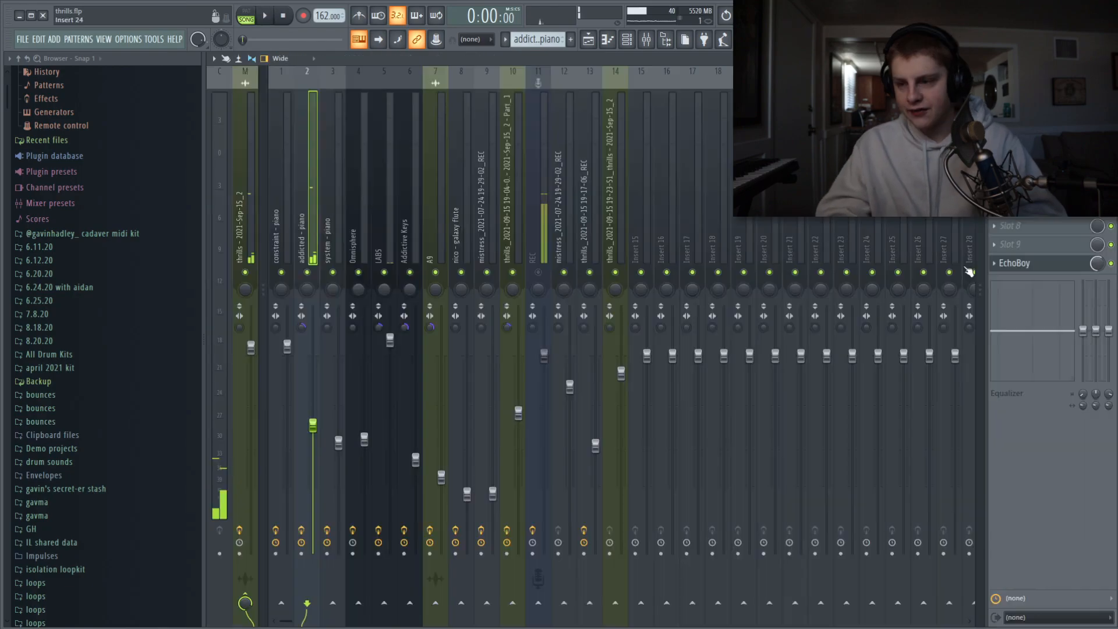
left_click(1015, 263)
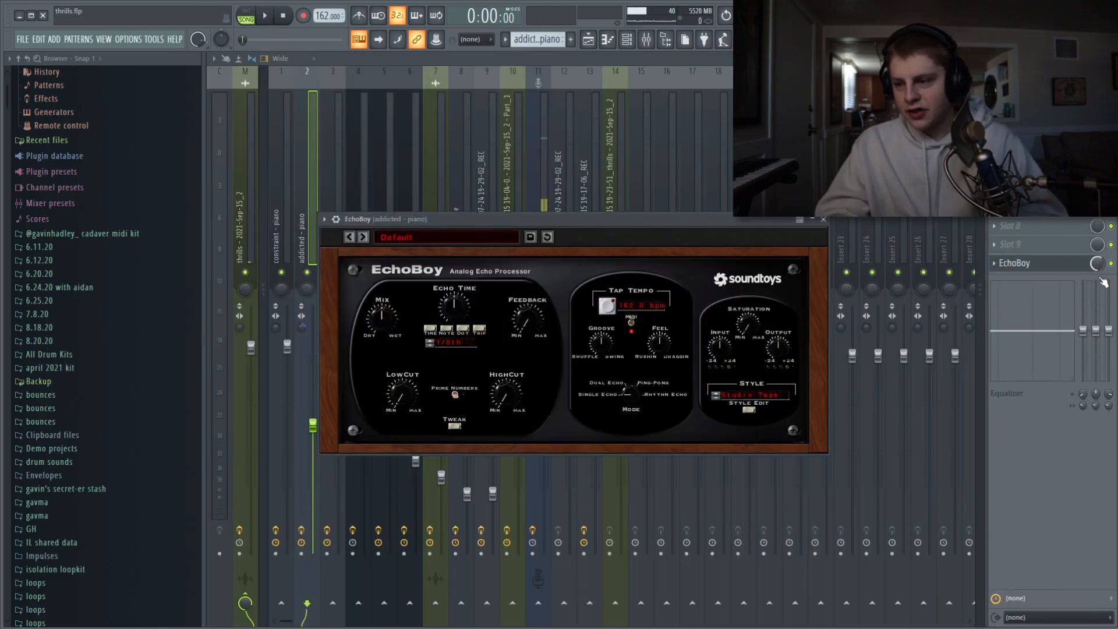
left_click(824, 220)
left_click(1015, 207)
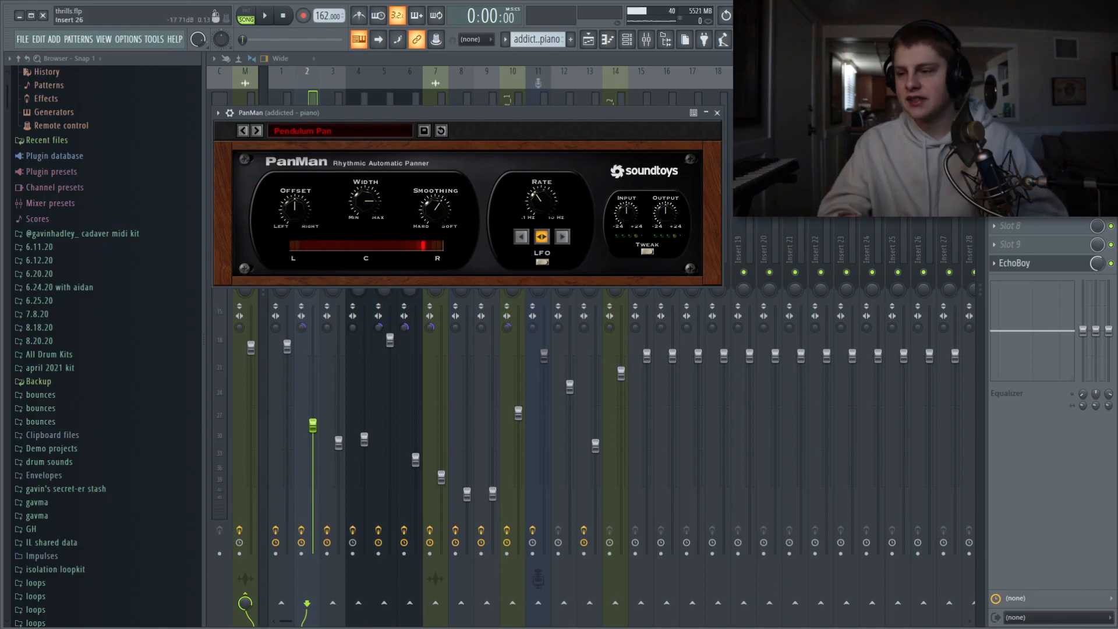
left_click(1015, 170)
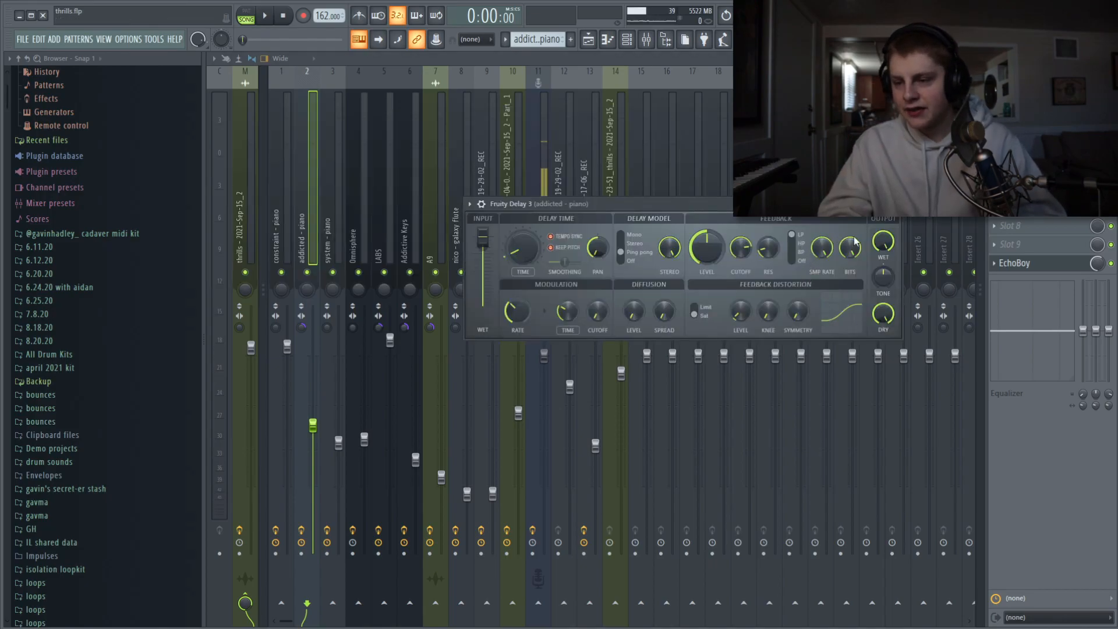
left_click(896, 203)
- Open the LABS pattern from the playlist in the piano roll and look over its notes
left_click(589, 40)
double_click(354, 308)
key("space")
key("space")
scroll(524, 291, "up", 3)
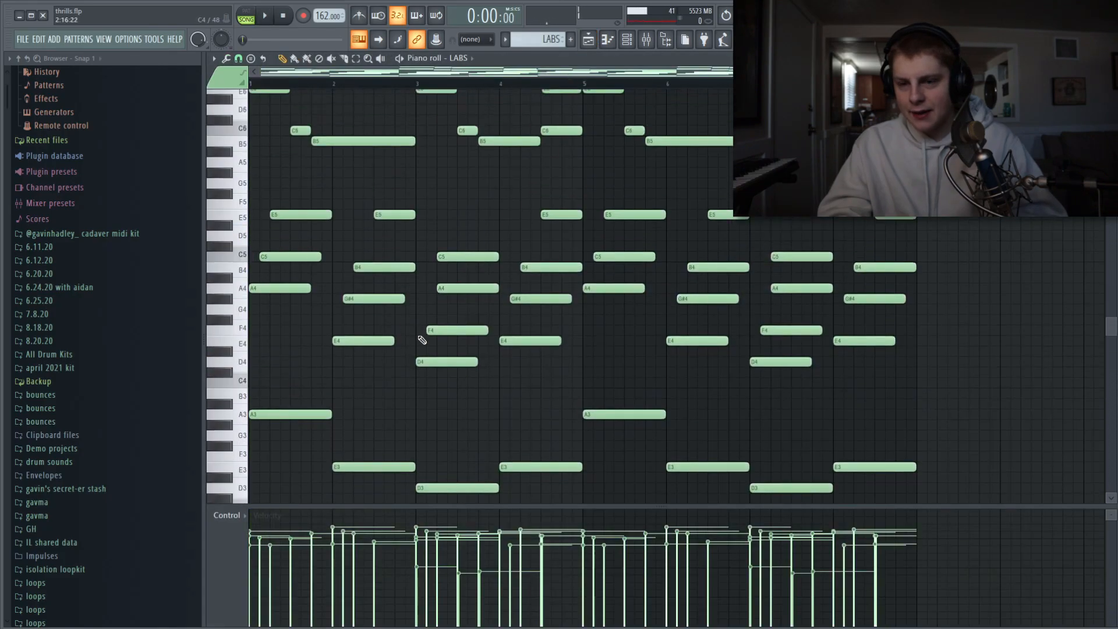
scroll(624, 104, "down", 1)
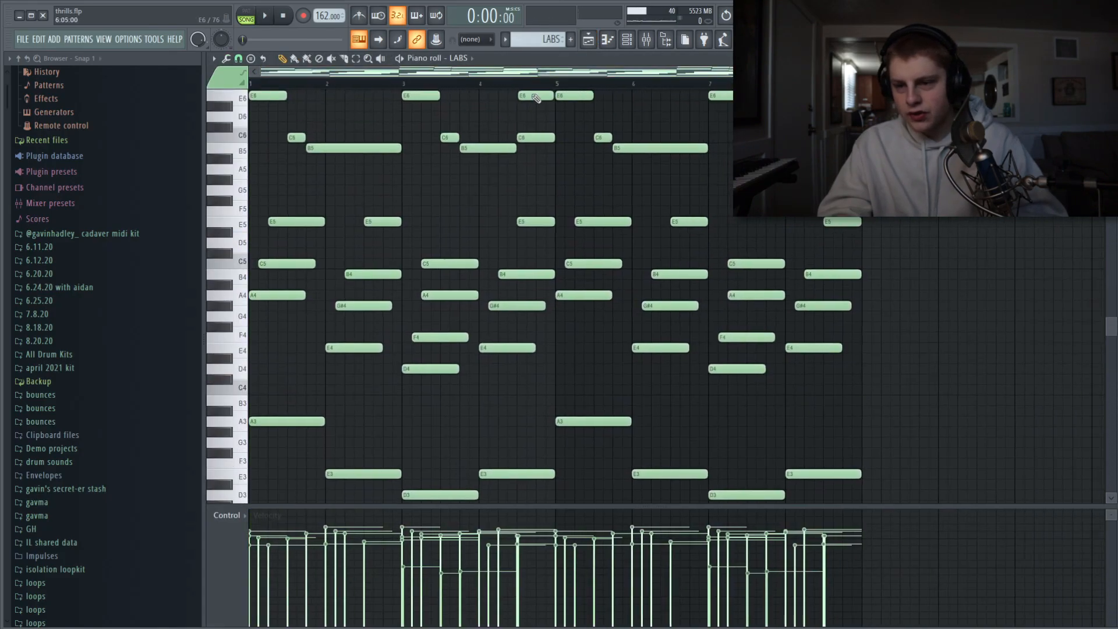
- Highlight the lower LABS notes, deselect them, and audition the E5 and C5 notes in bars 2 to 4
left_click_drag(984, 477, 251, 164)
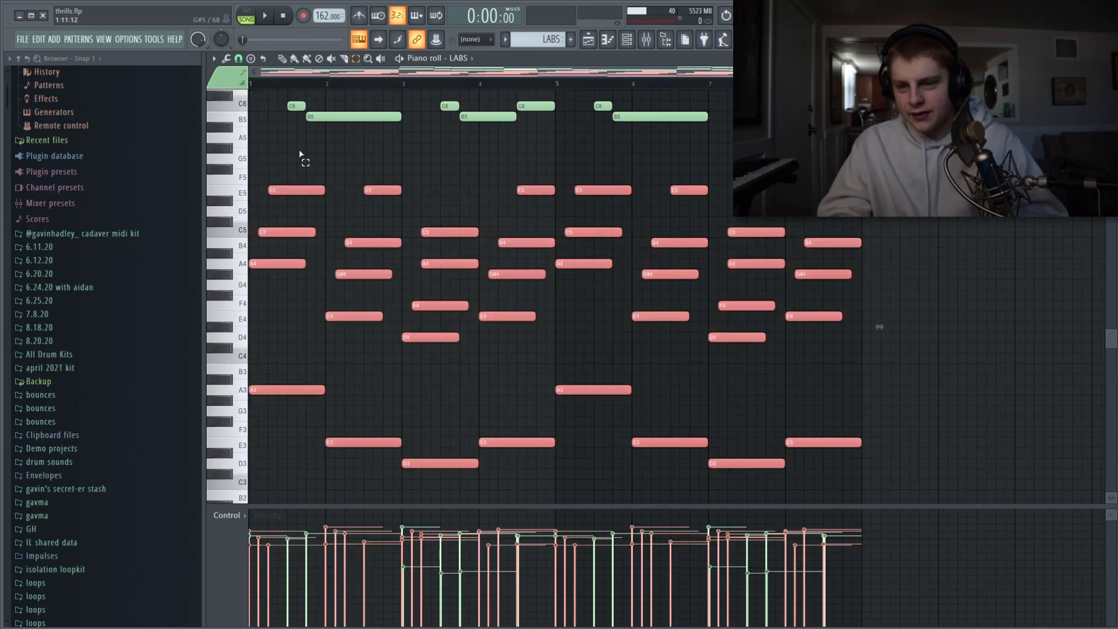
left_click(302, 155, "ctrl")
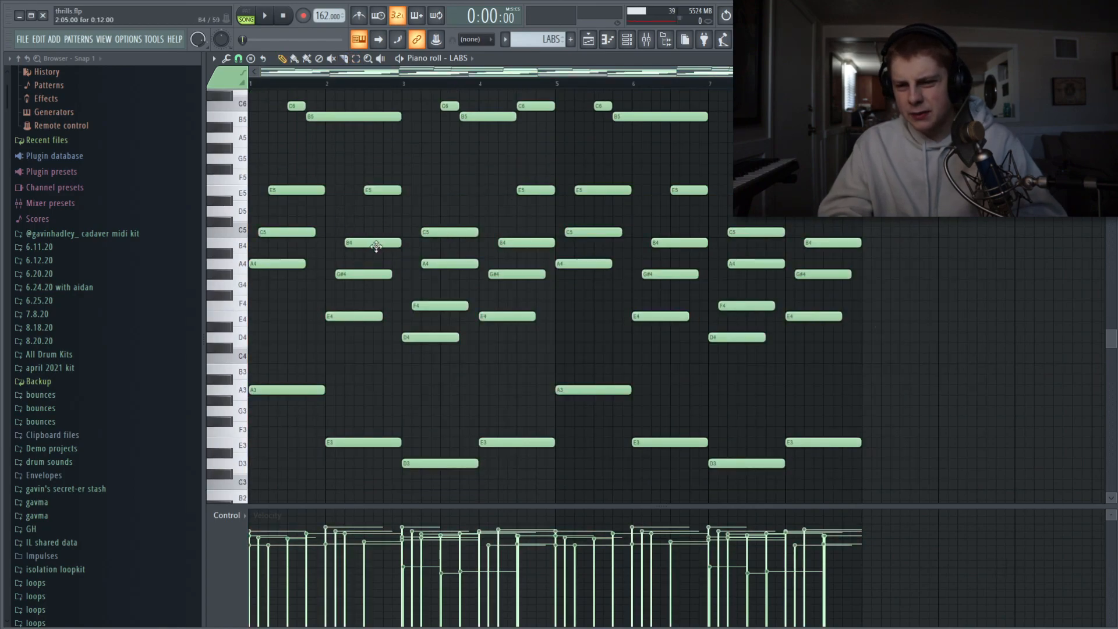
left_click(378, 189)
left_click(444, 232)
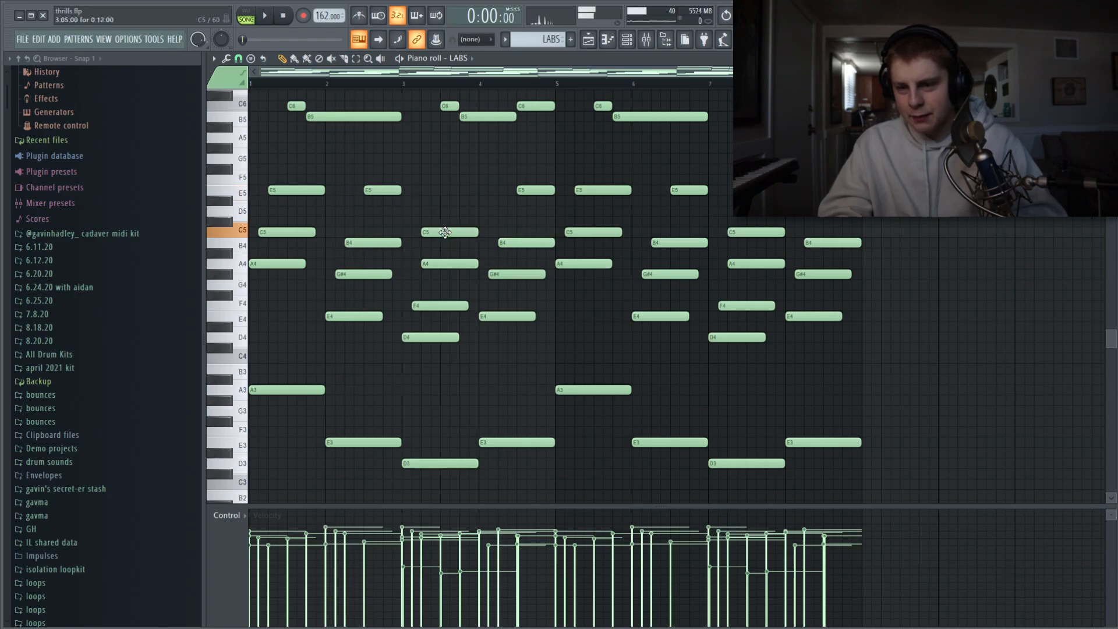
left_click(532, 193)
- Play the LABS pattern from the start while examining its upper-octave melody notes
key("space")
scroll(385, 329, "up", 5)
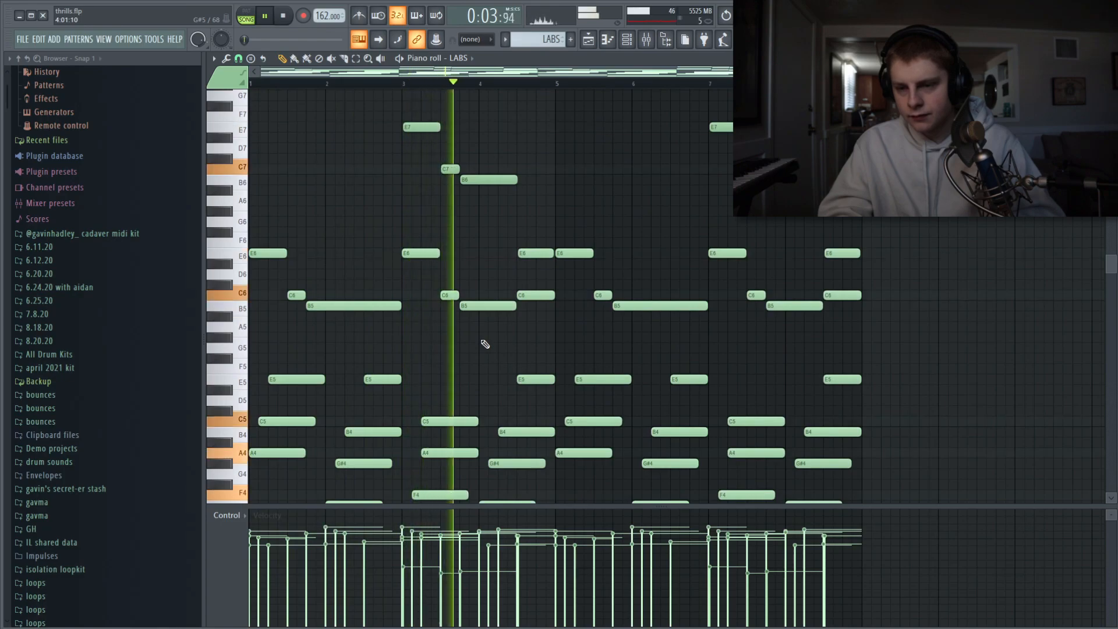
key("space")
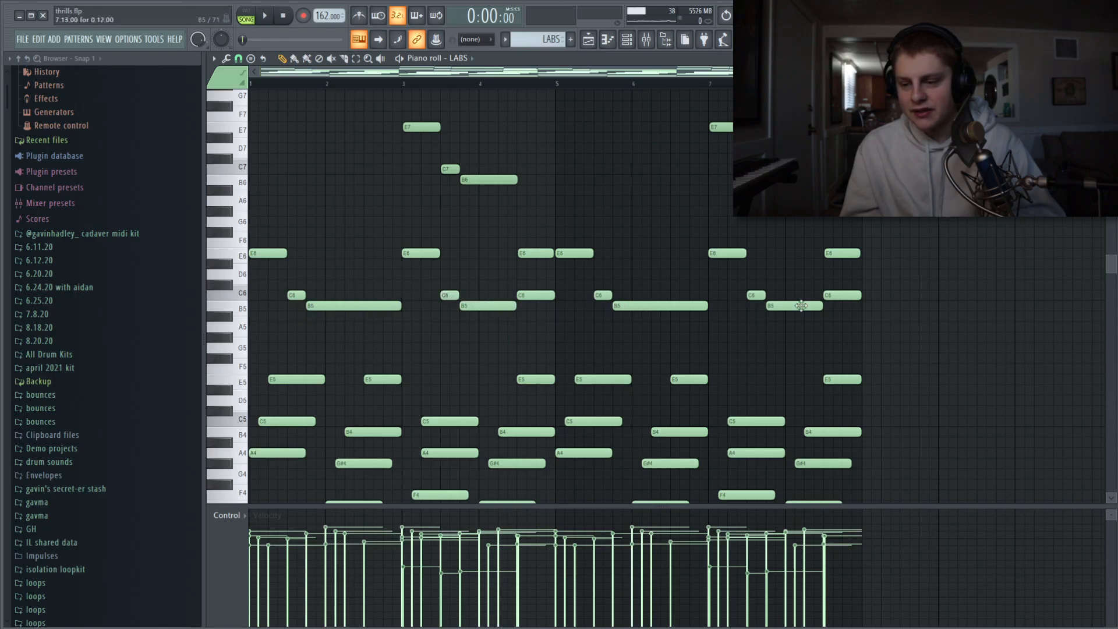
key("space")
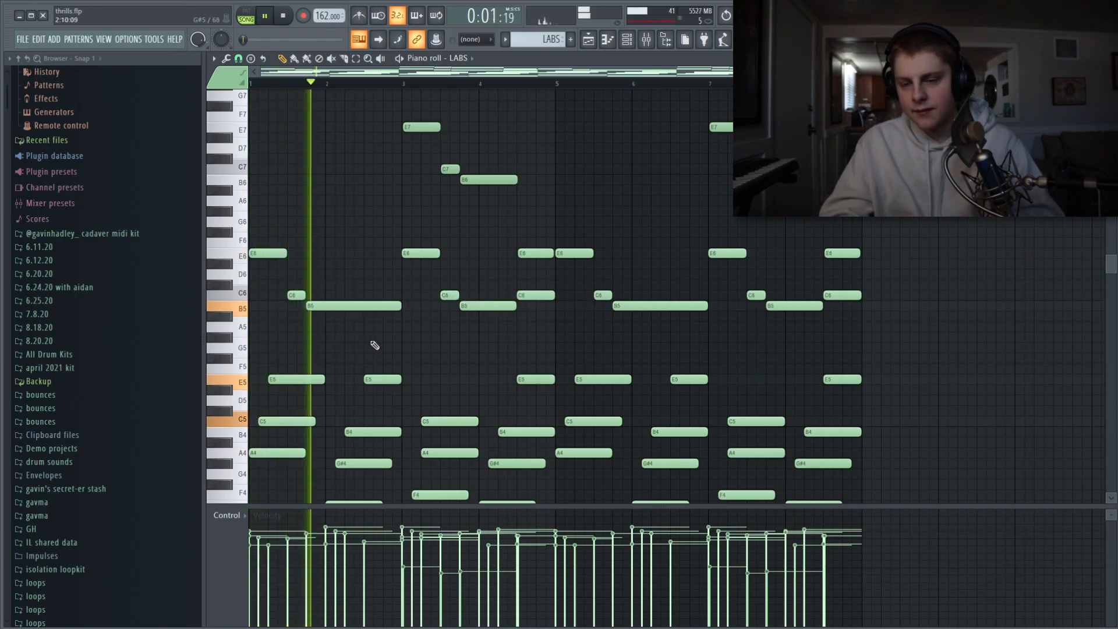
- Stop playback, look over the LABS pattern's lower notes, and briefly highlight its E7, C7 and B6 notes
key("space")
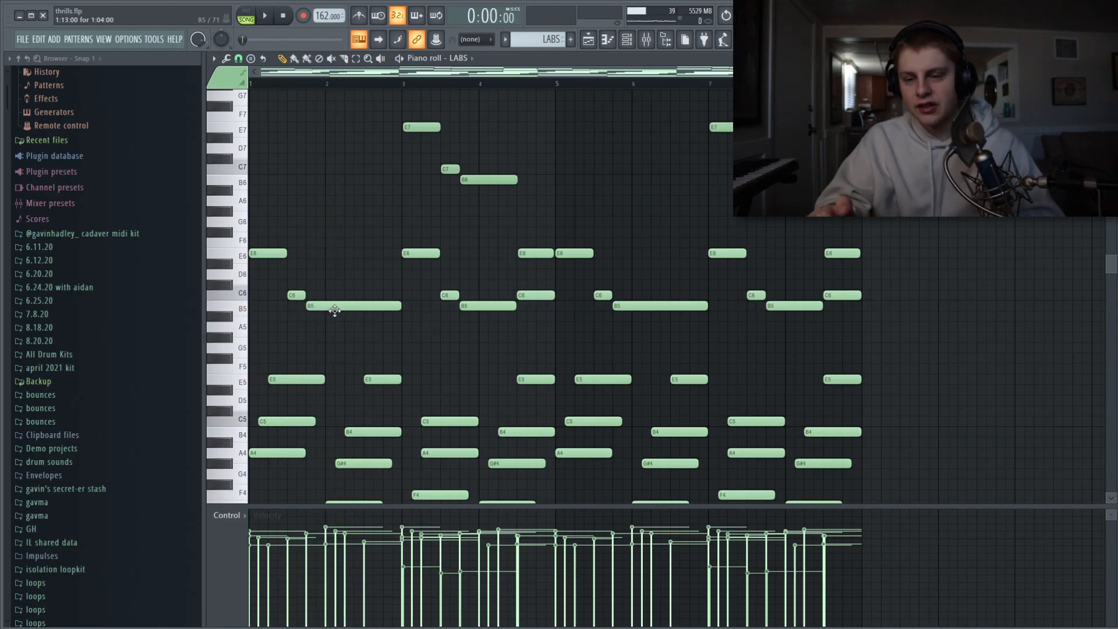
scroll(336, 310, "down", 8)
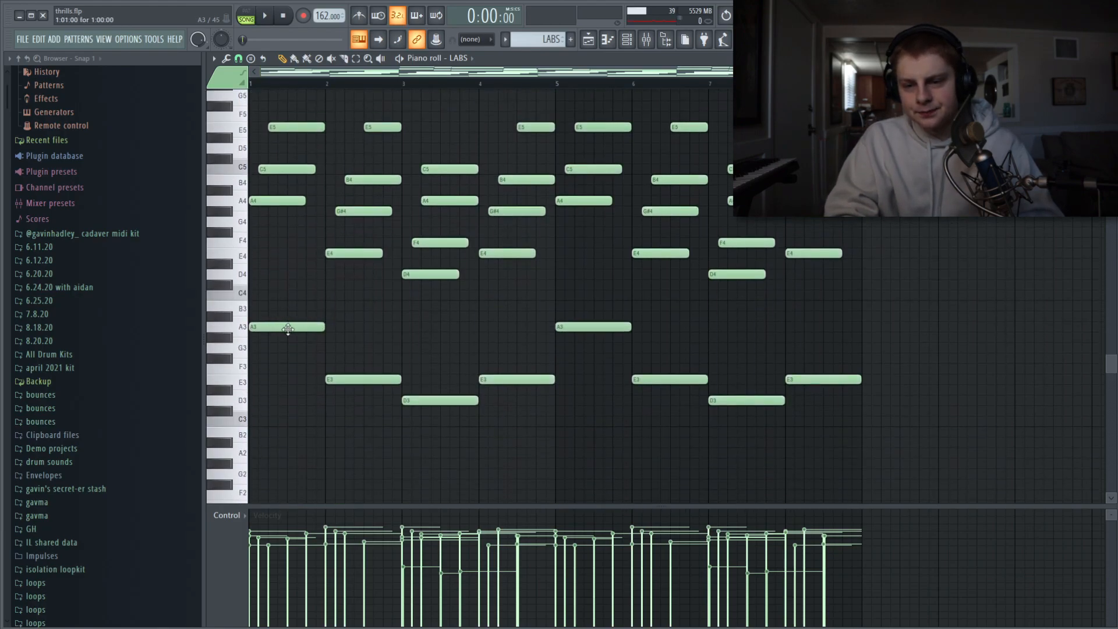
scroll(296, 330, "up", 10)
left_click_drag(354, 113, 863, 244)
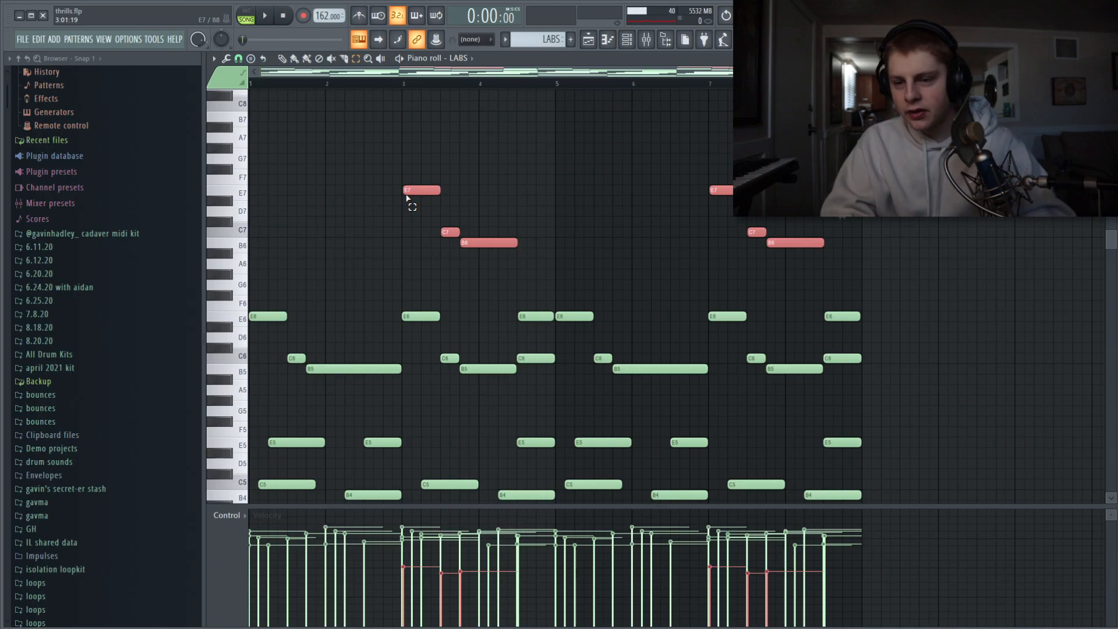
left_click(360, 173)
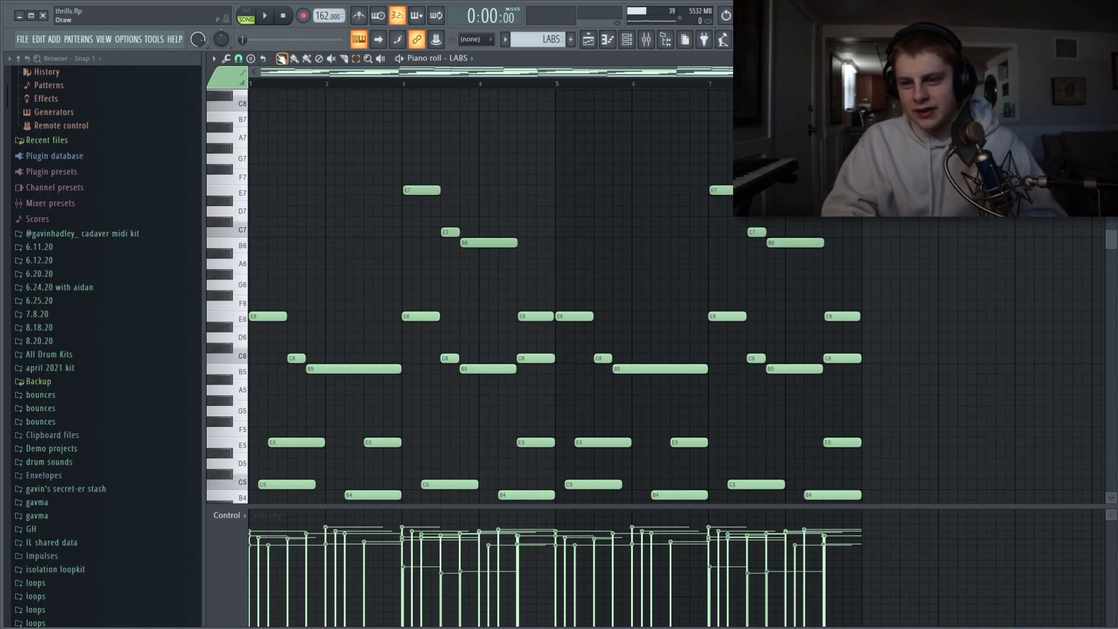
- Play the LABS track in the mixer and inspect its EchoBoy, RC-20 Retro Color and MicroShift effects
left_click(646, 39)
key("space")
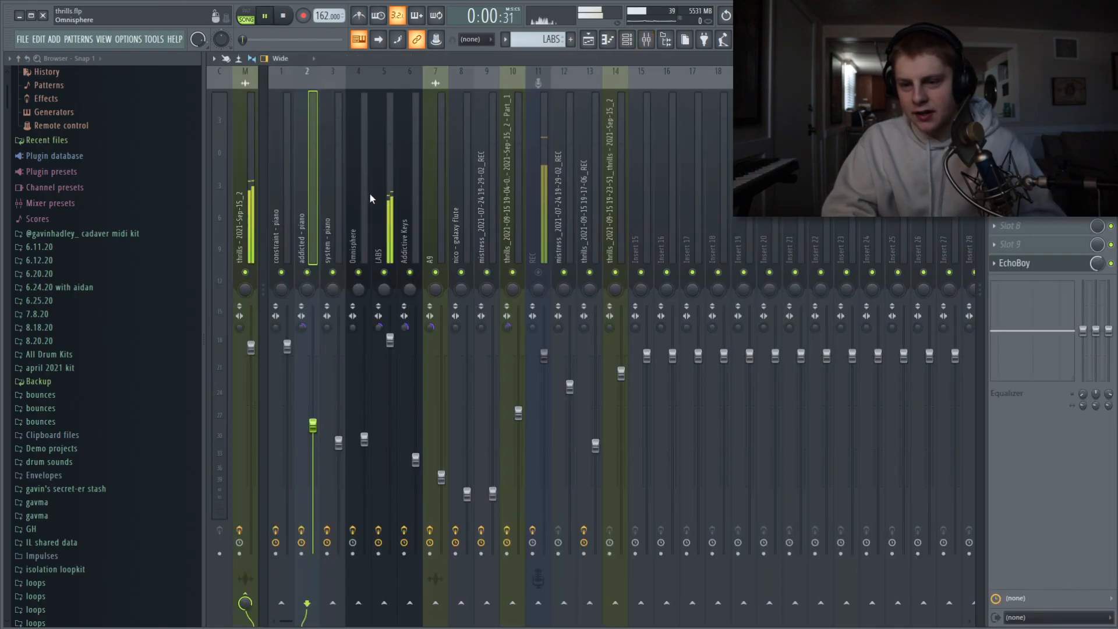
left_click(372, 192)
key("space")
left_click(1062, 229)
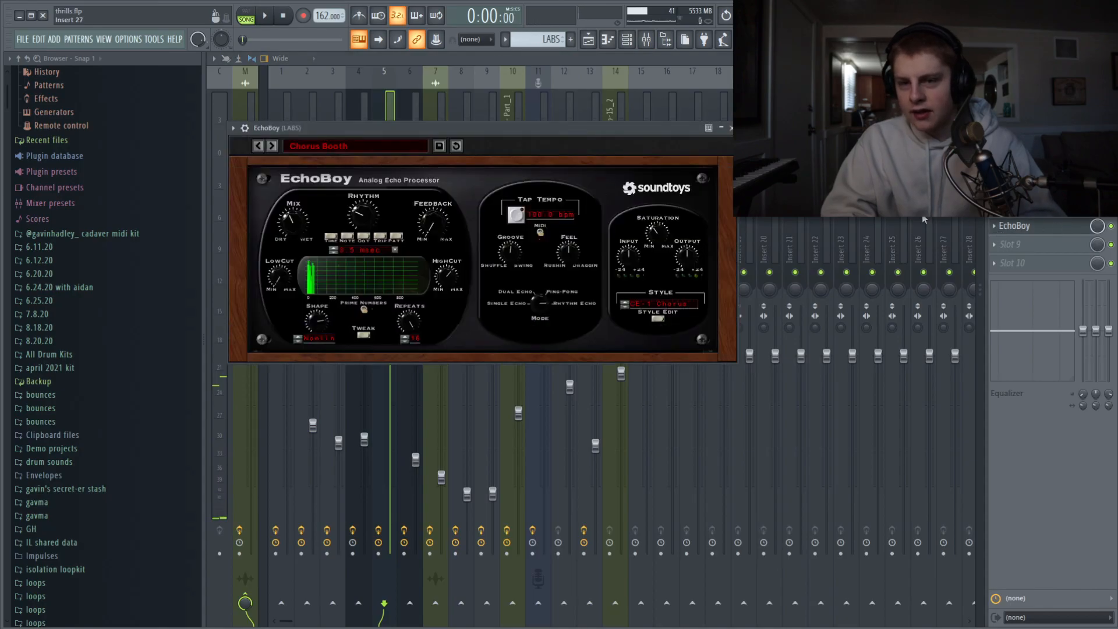
left_click(1037, 207)
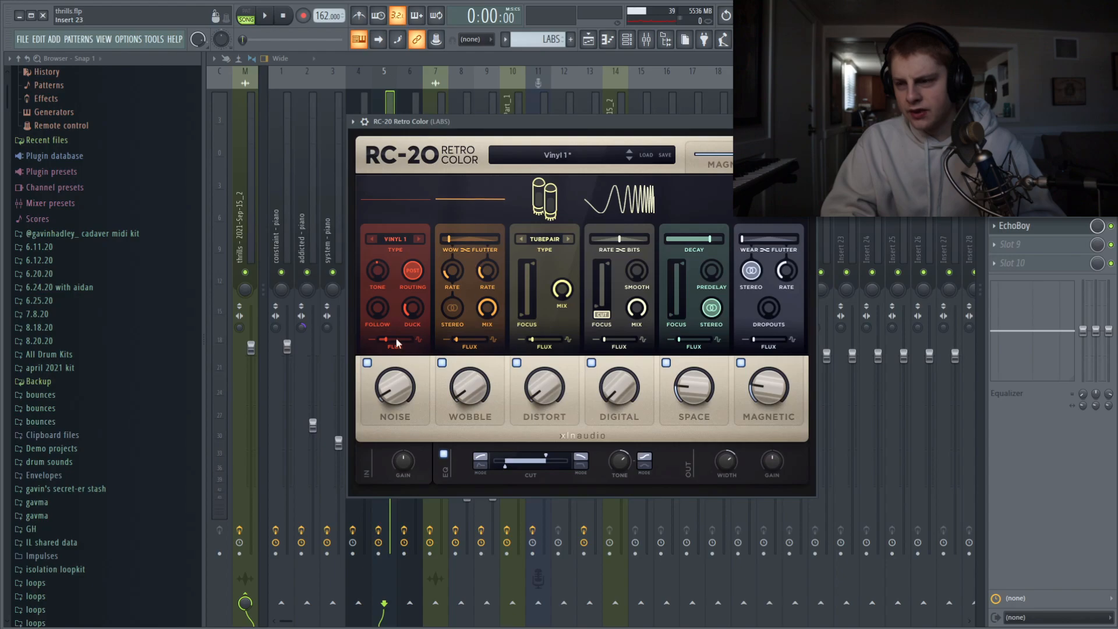
left_click(1037, 189)
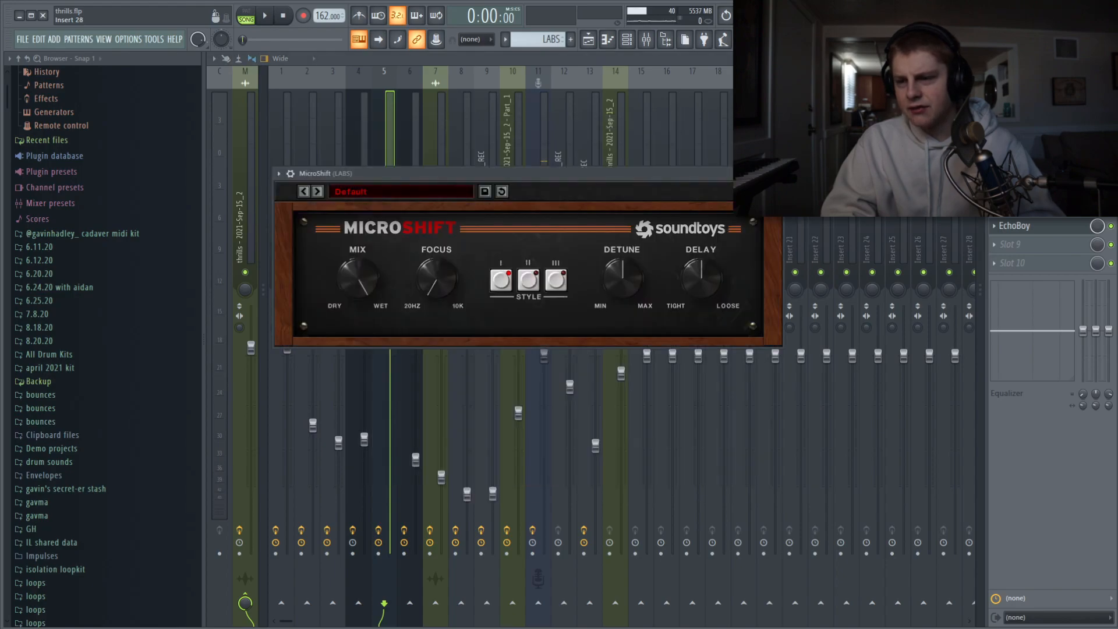
- Compare the LABS playback with its EchoBoy effect bypassed and enabled
left_click(1111, 226)
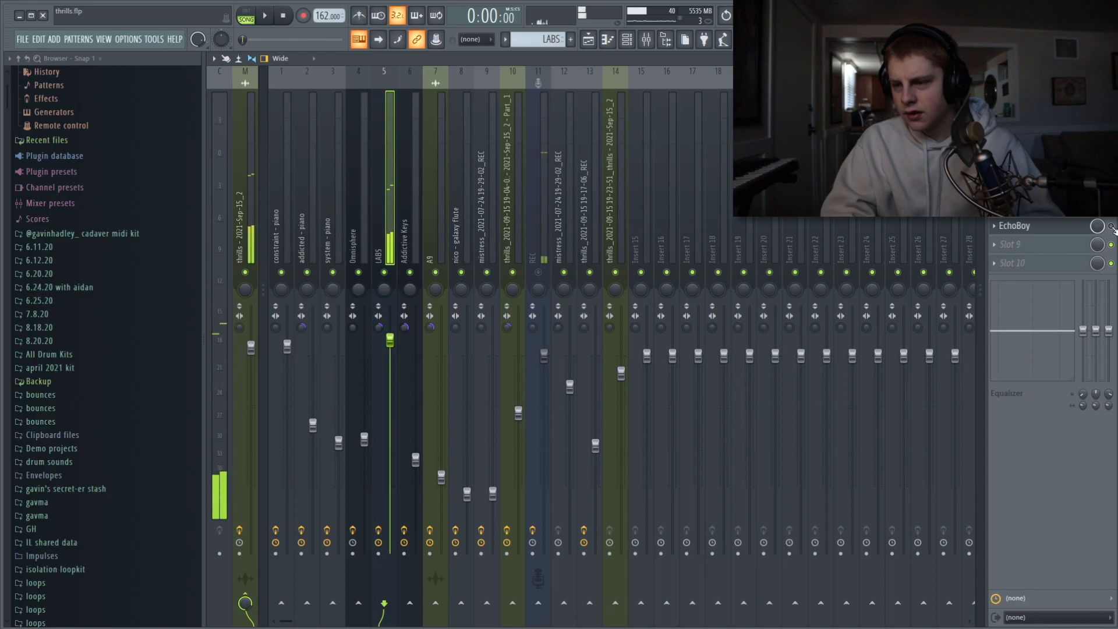
key("space")
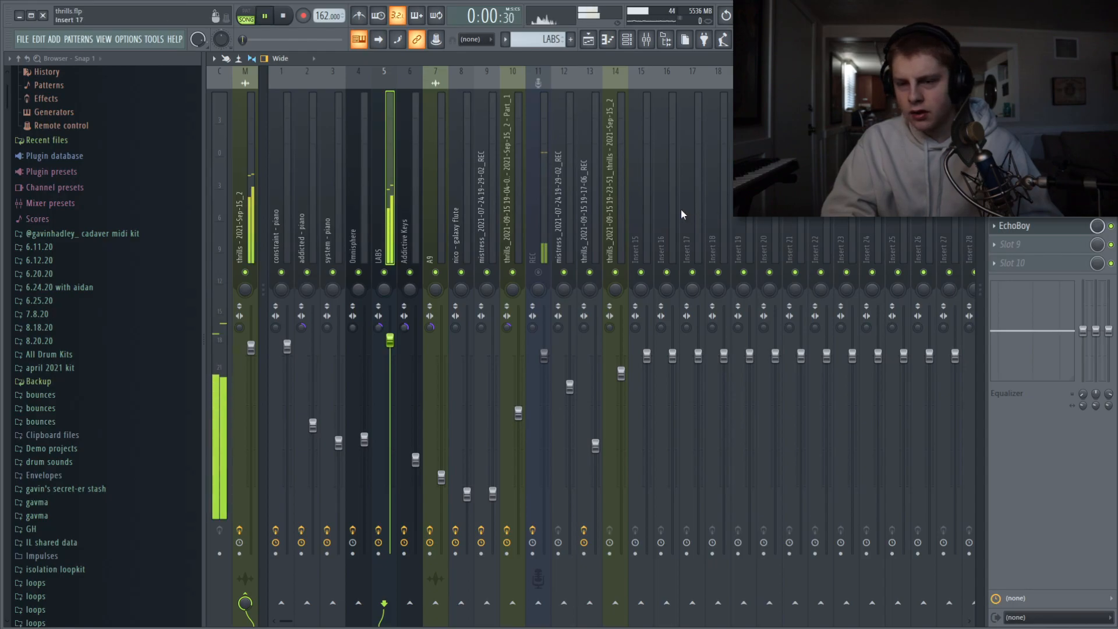
key("space")
- Audition the fear me - drum loop clips on Track 12 of the playlist and check their levels in the mixer
left_click(588, 39)
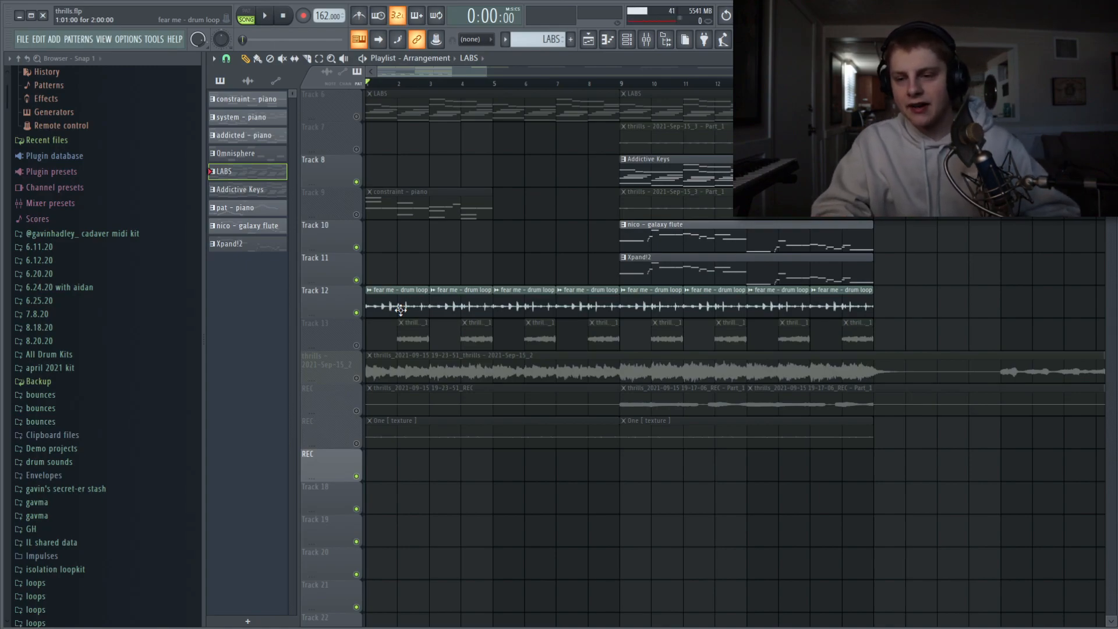
key("space")
left_click(646, 39)
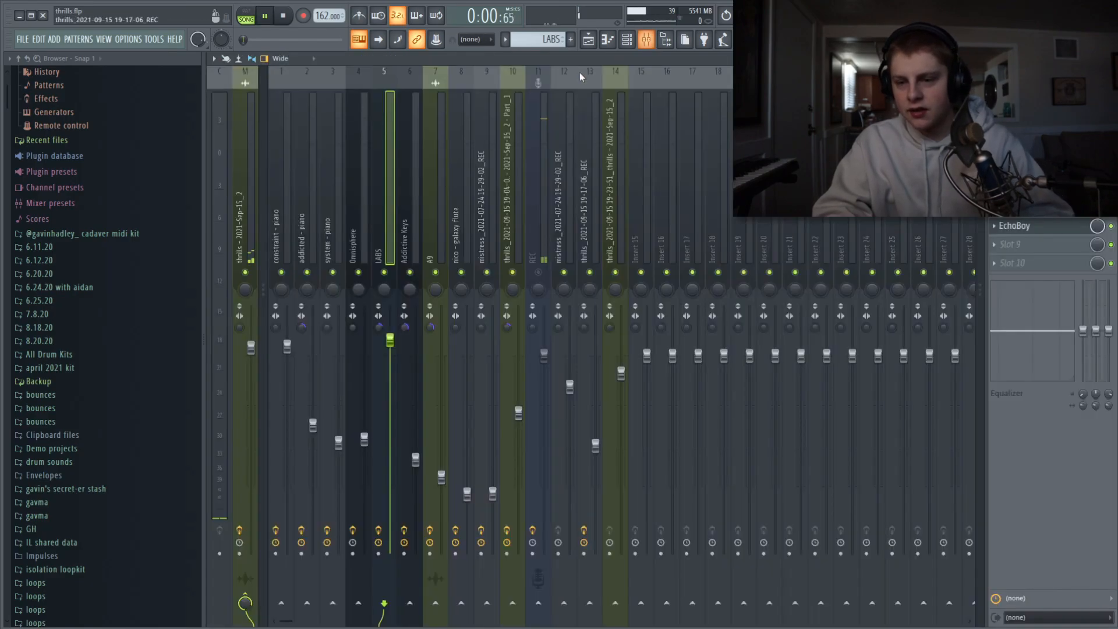
left_click(588, 39)
key("space")
- Mute Track 12 and play the thrills audio clips on Track 13 from bar 2
left_click(356, 312)
scroll(364, 381, "up", 4)
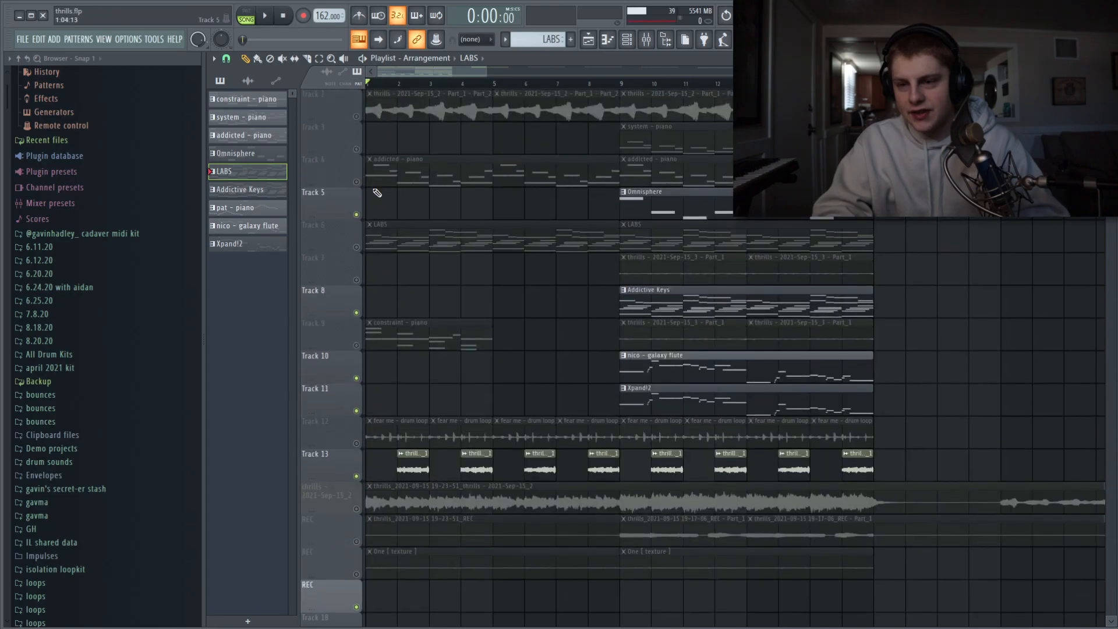
scroll(382, 441, "down", 1)
left_click(398, 85)
left_click(397, 83)
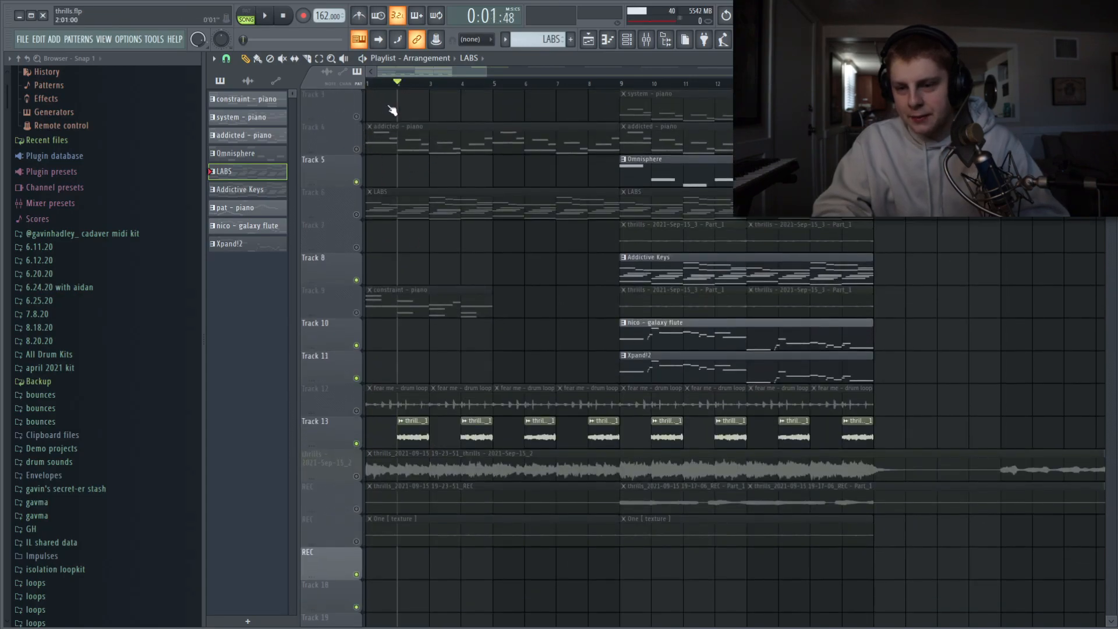
key("space")
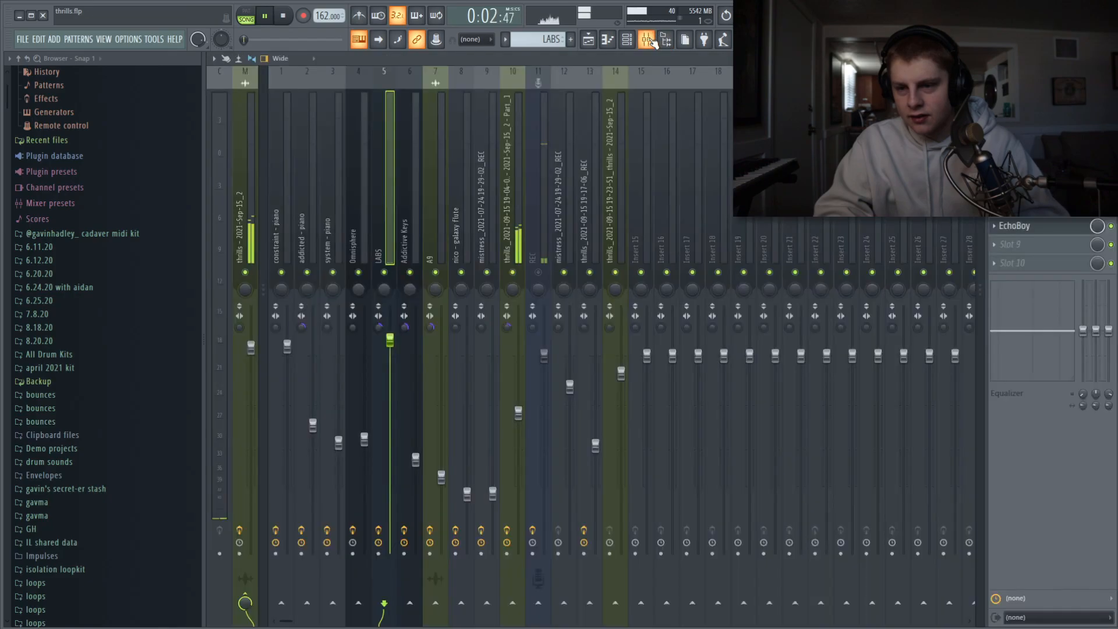
- Stop playback and inspect the EchoBoy, Fruity Parametric EQ 2 and Fruity Delay 3 effects on mixer track 10
key("F9")
key("space")
left_click(511, 169)
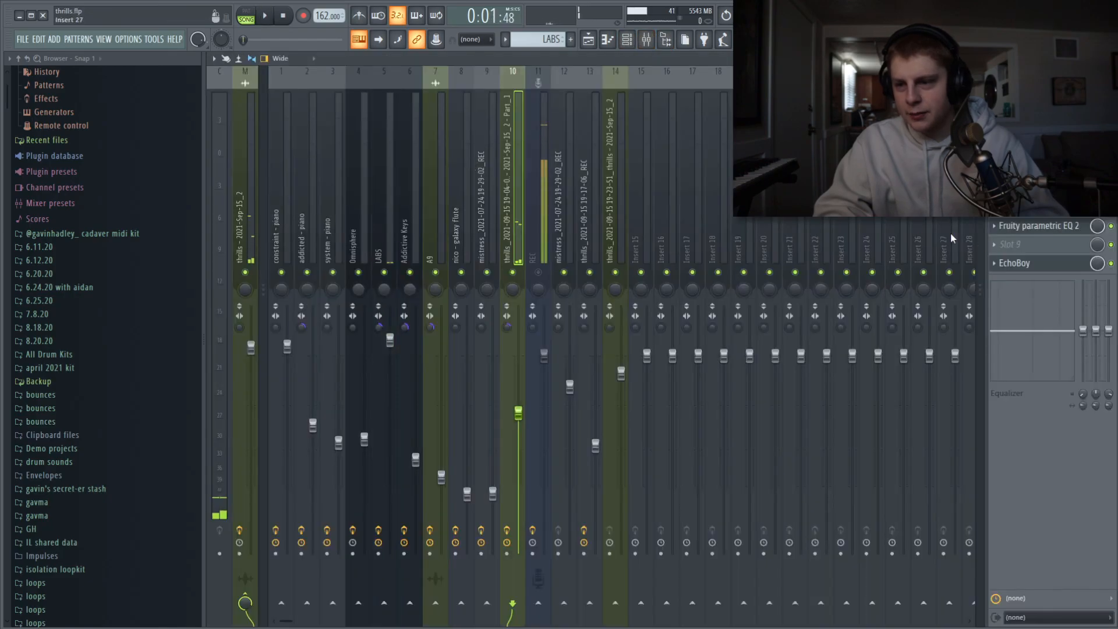
left_click(1015, 262)
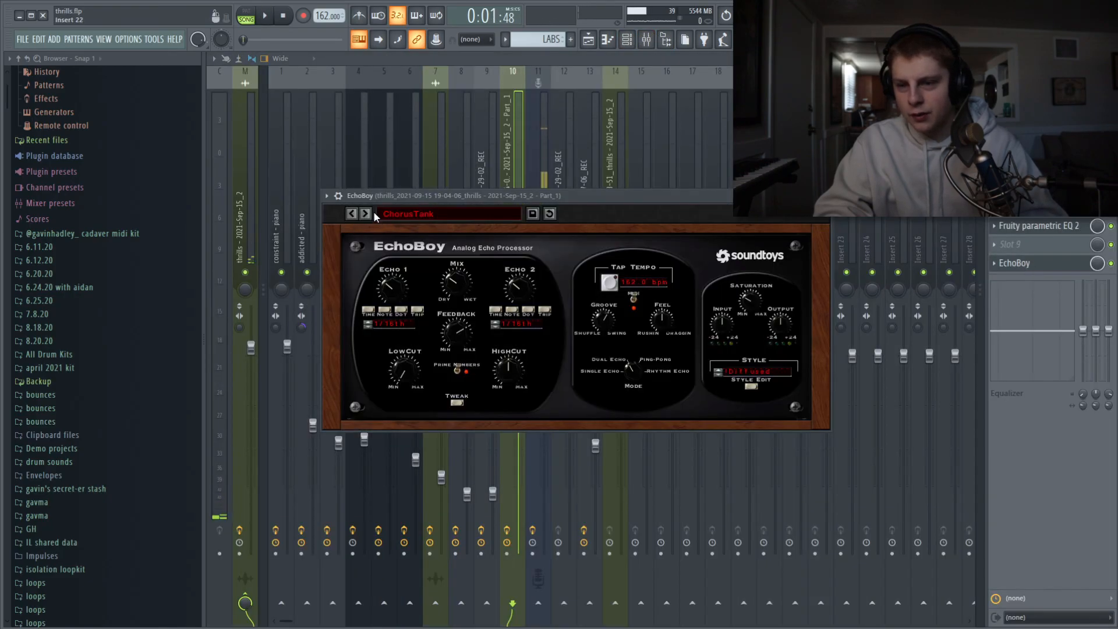
left_click(1032, 227)
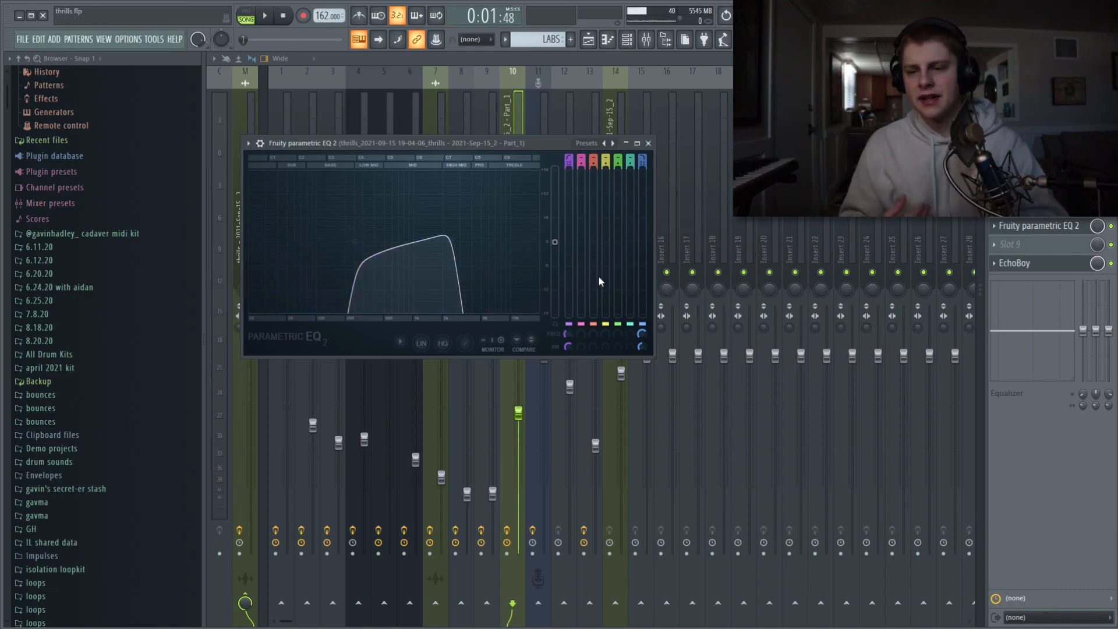
left_click(1031, 207)
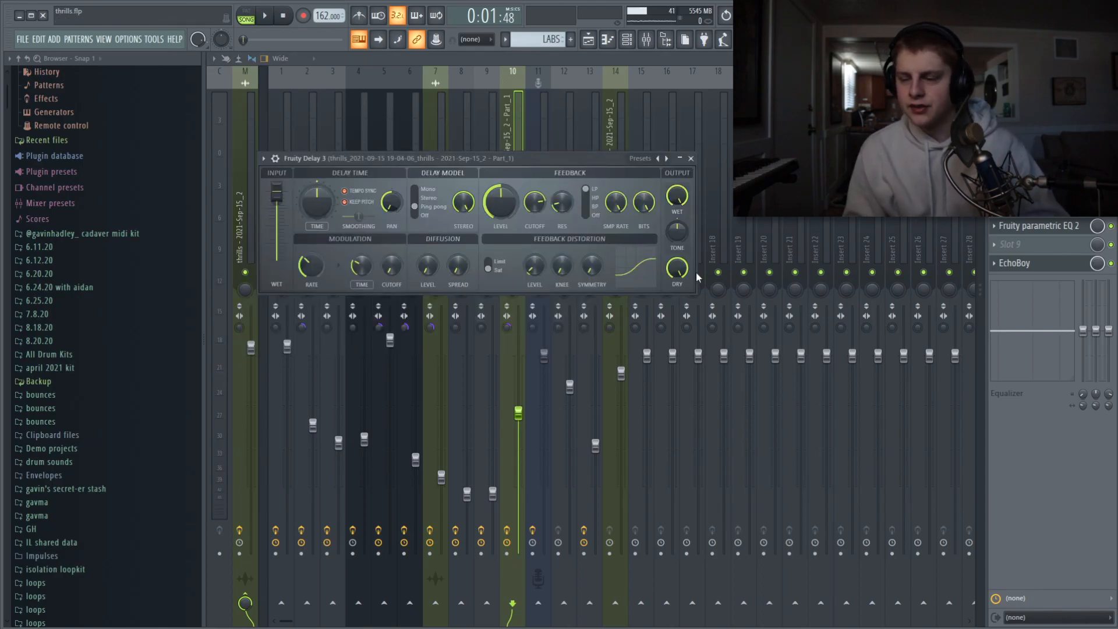
- Return to the playlist and set the playback position to bar 9
left_click(588, 41)
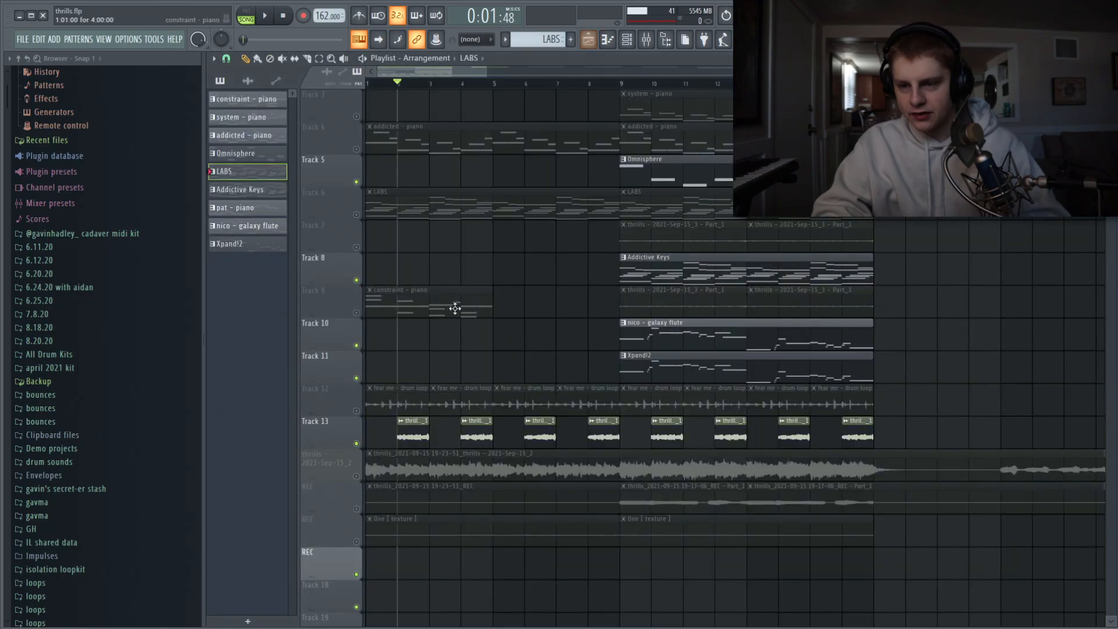
double_click(425, 314)
key("space")
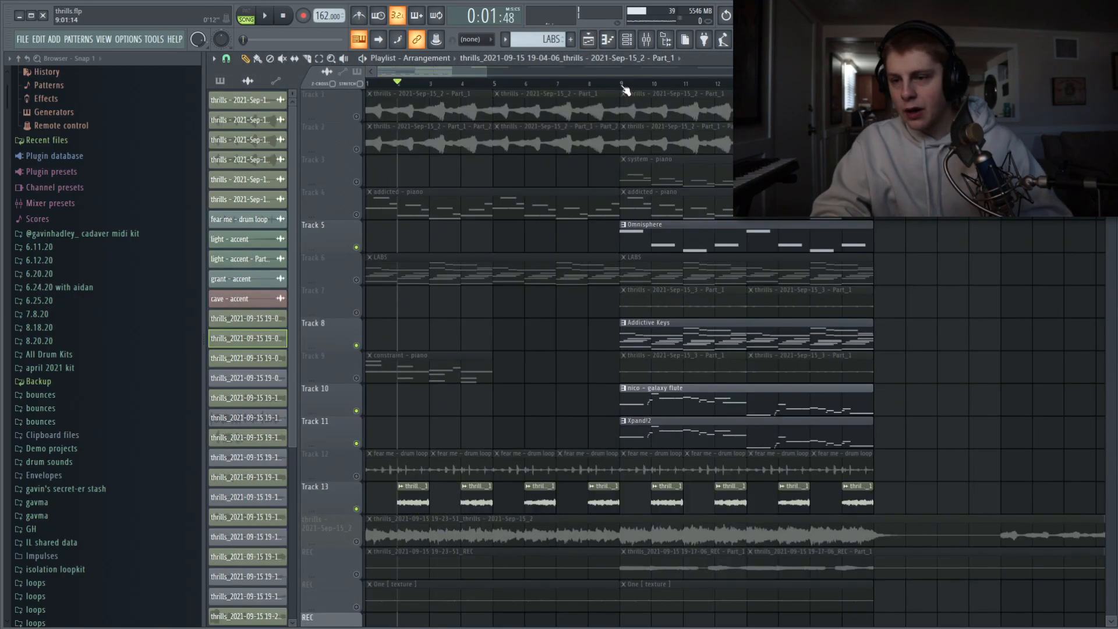
left_click(623, 86)
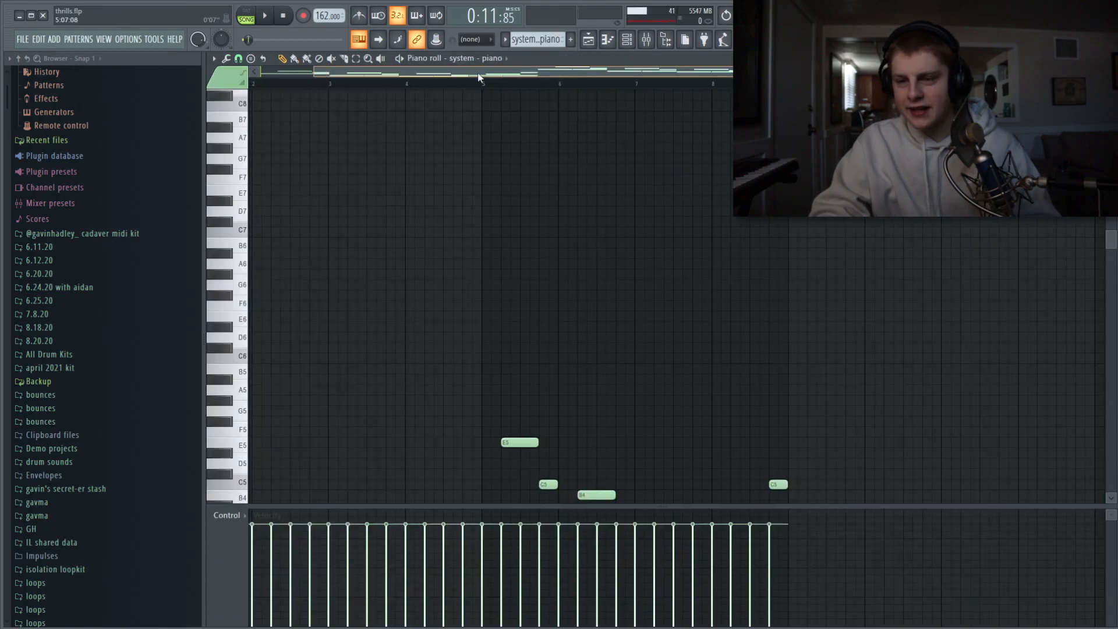
- Look over the system - piano pattern, highlighting its lower notes in bars 1 to 4 and its higher notes from bar 5
left_click_drag(478, 74, 412, 77)
scroll(415, 361, "down", 7)
scroll(439, 406, "down", 3)
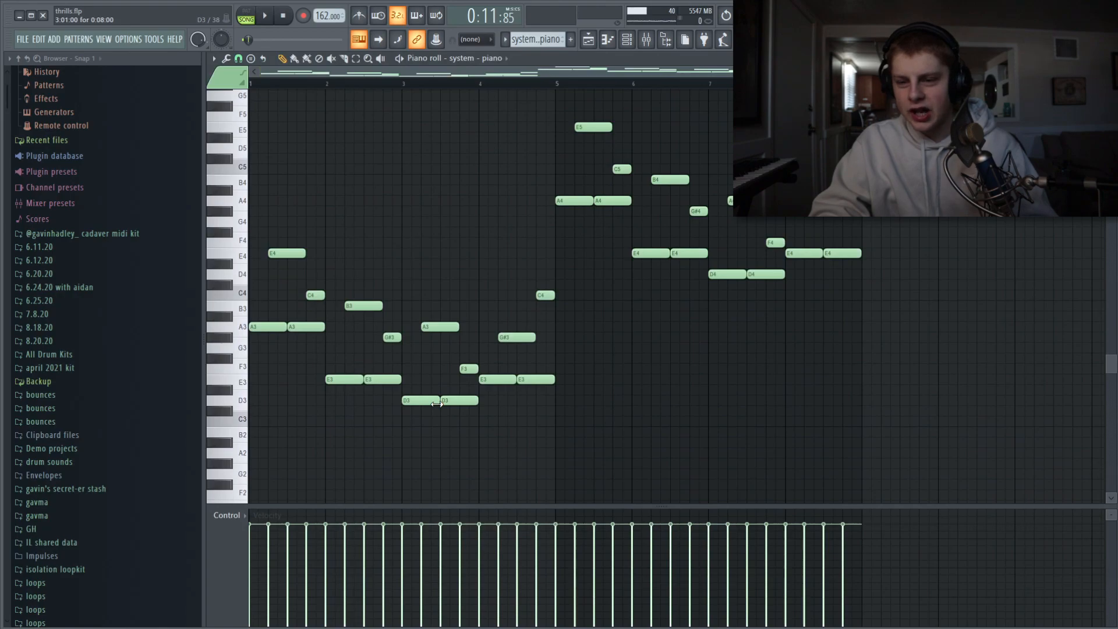
left_click_drag(587, 478, 257, 236)
left_click(531, 137)
left_click_drag(583, 102, 982, 371)
left_click(981, 372, "ctrl")
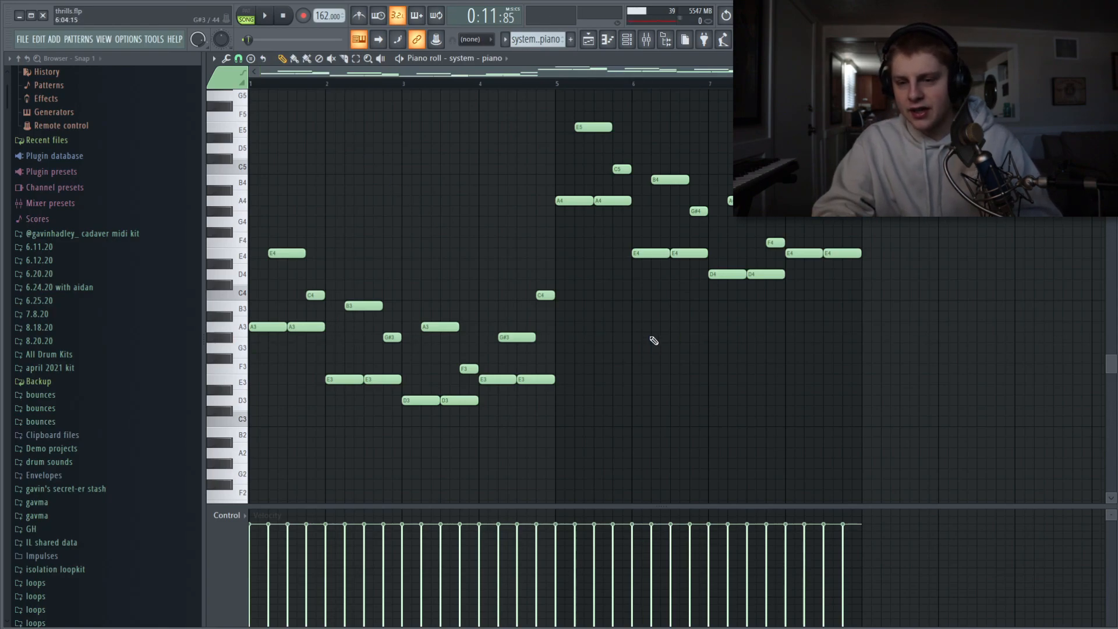
- Play the system - piano pattern from bar 9 and inspect its Fruity Reeverb 2 and Little MicroShift effects
key("space")
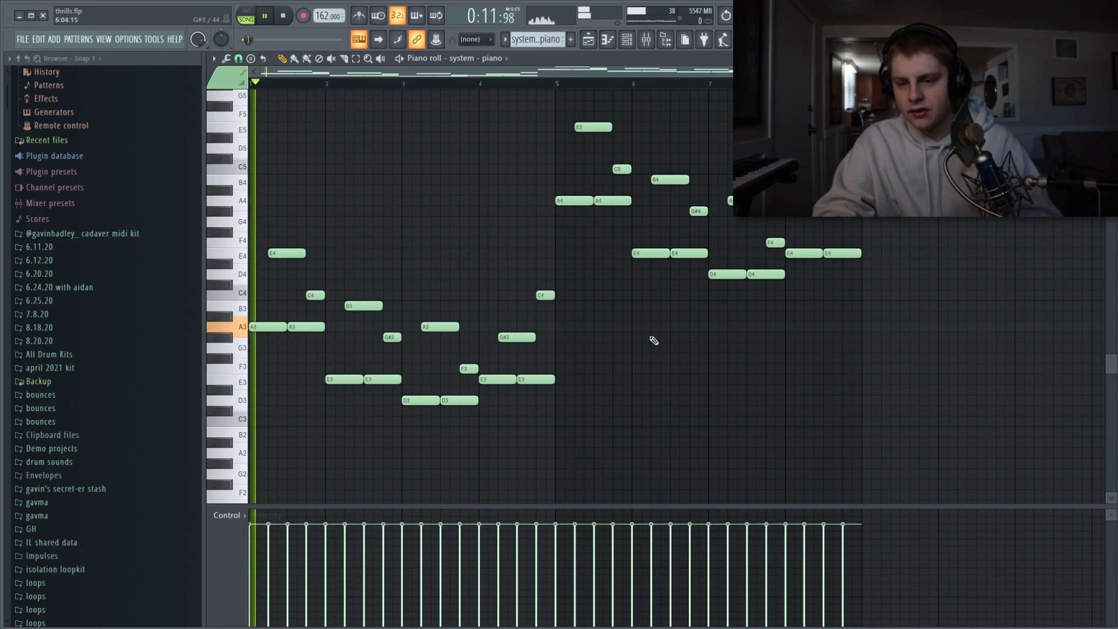
left_click(646, 40)
left_click(588, 39)
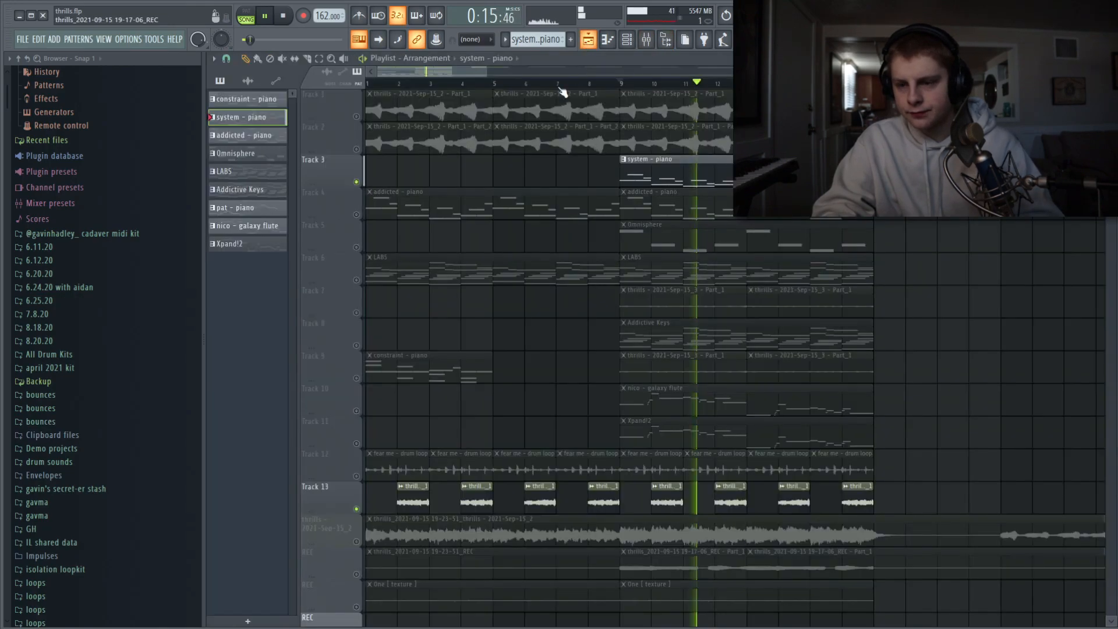
left_click(648, 44)
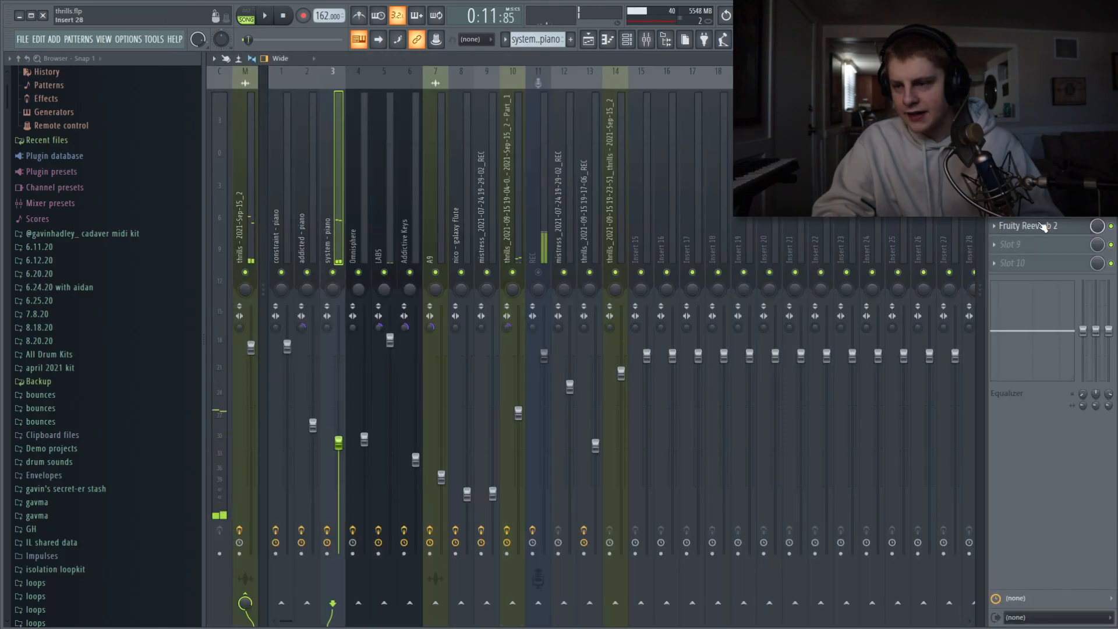
left_click(1043, 227)
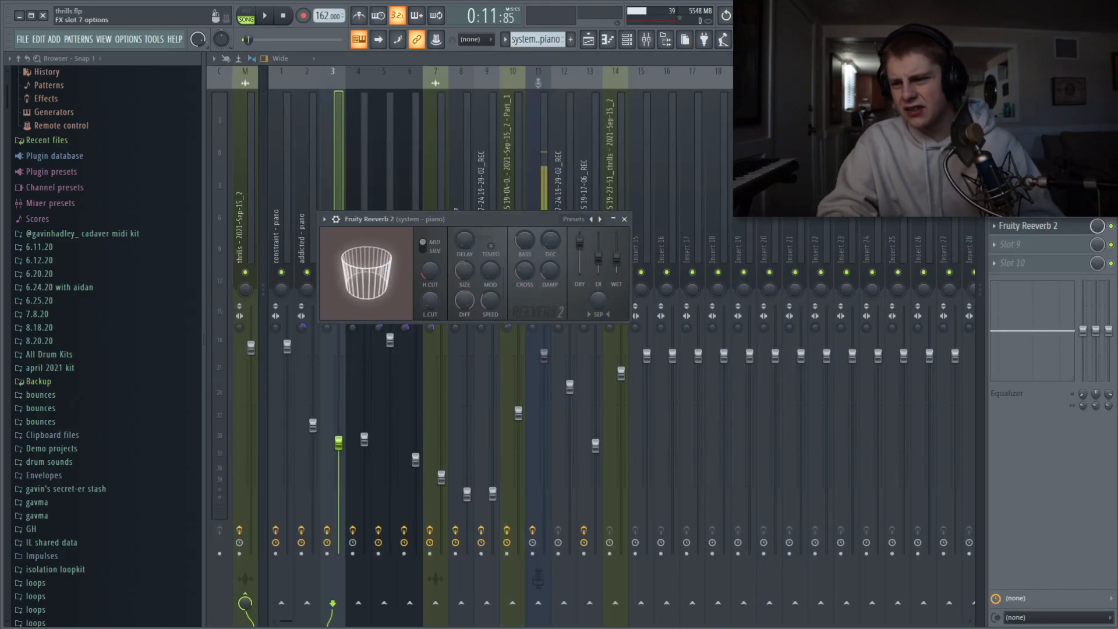
left_click(1027, 207)
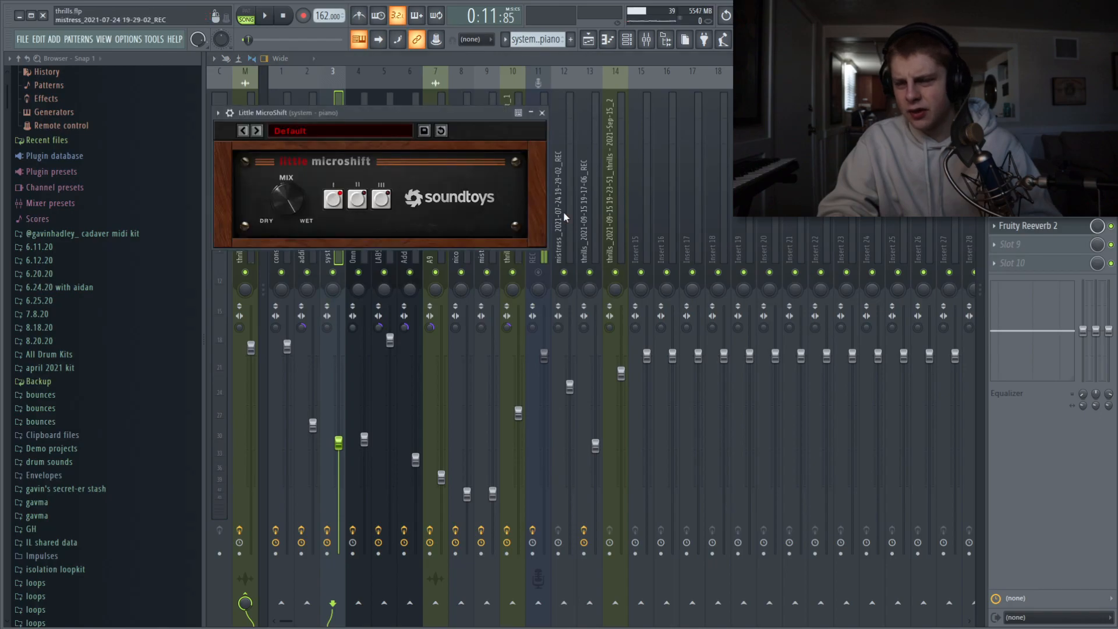
- Review the notes of the Omnisphere and Addictive Keys patterns in the piano roll
left_click(589, 42)
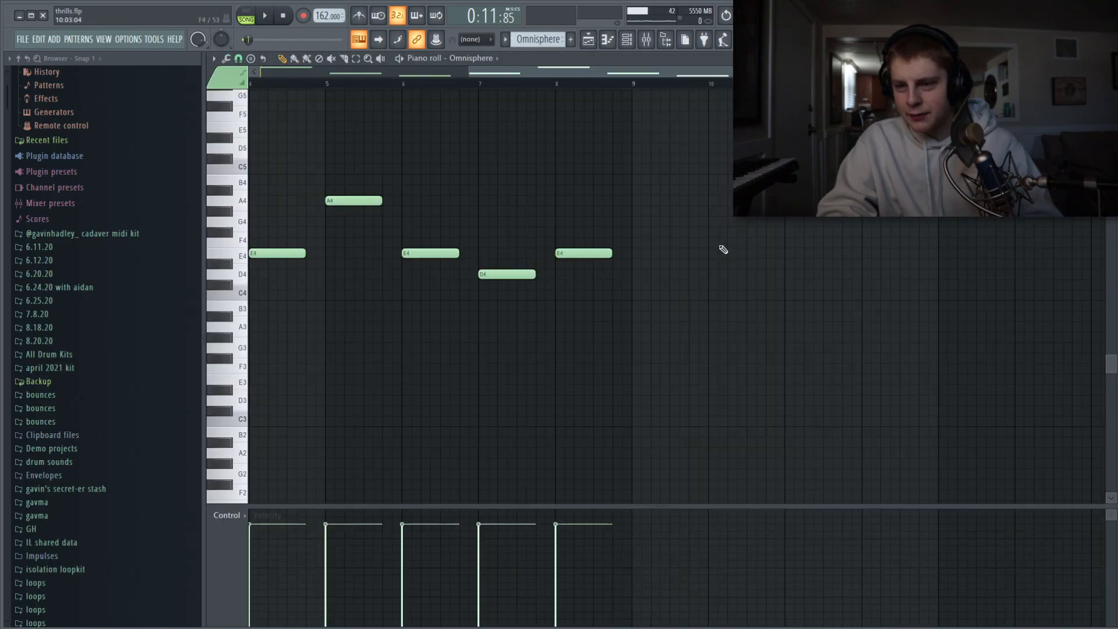
left_click_drag(499, 74, 288, 75)
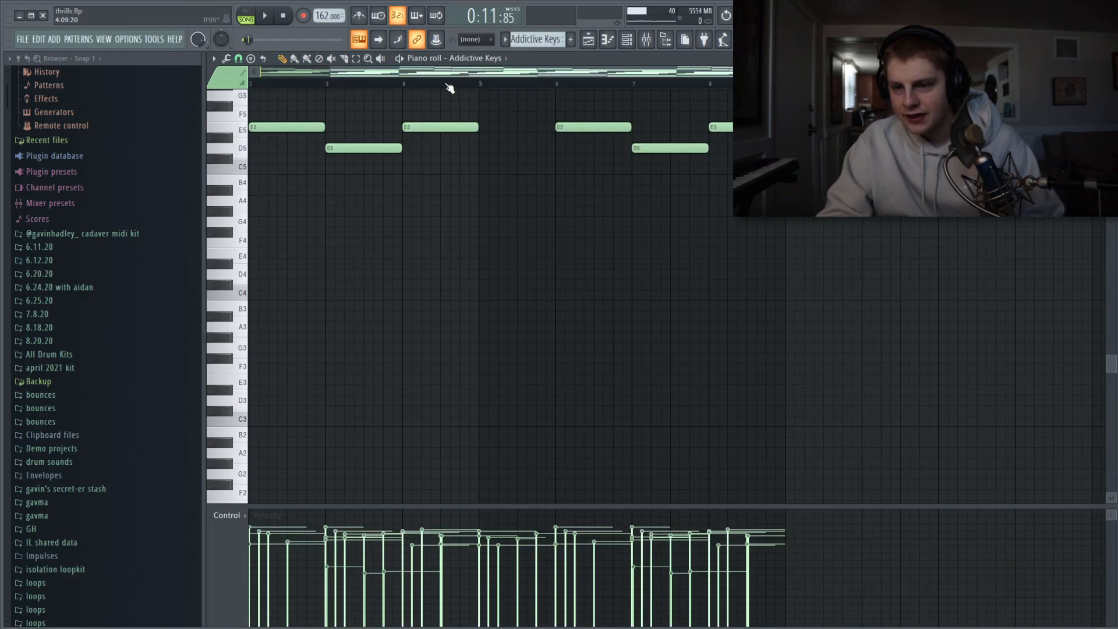
scroll(443, 74, "up", 1)
scroll(354, 341, "up", 15)
scroll(362, 339, "down", 3)
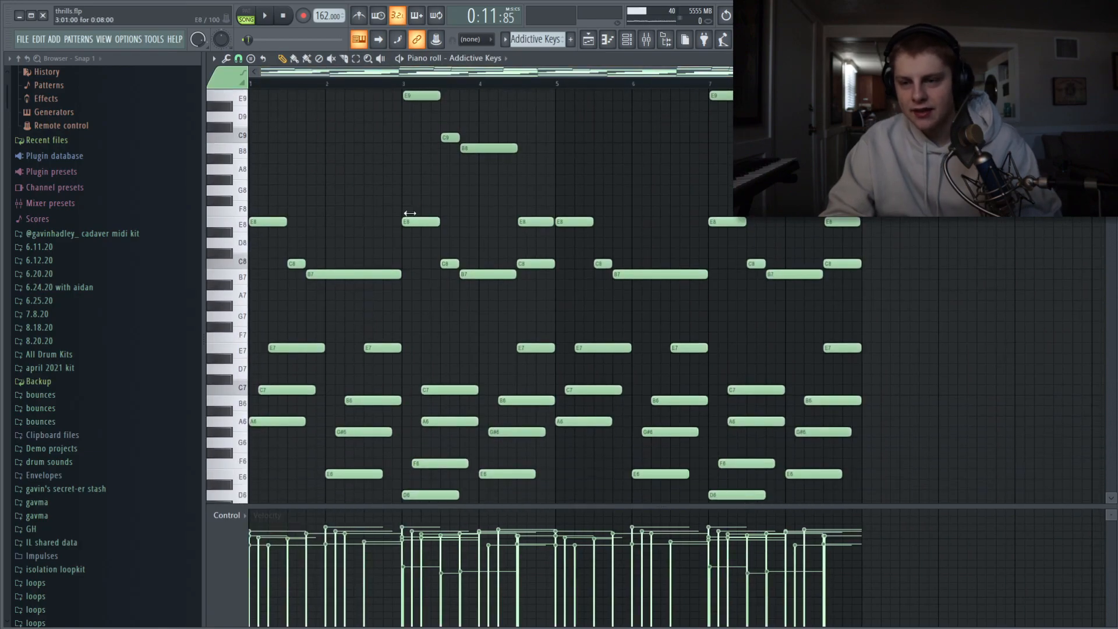
- Play the Addictive Keys track and inspect the HalfTime effect on its mixer track
key("F9")
key("space")
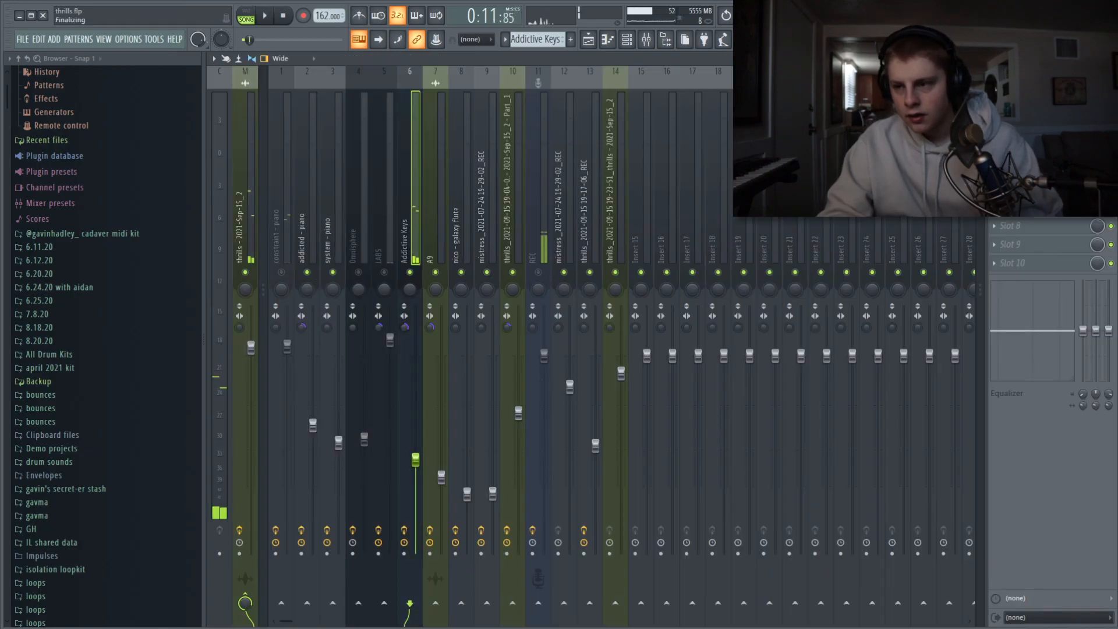
left_click(1030, 96)
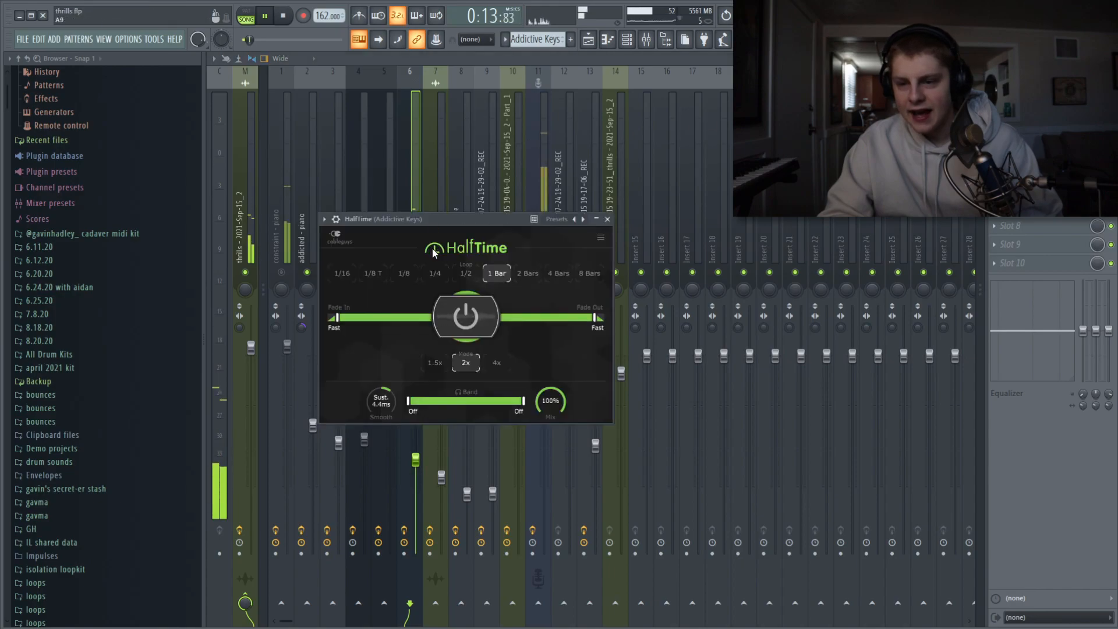
left_click(414, 174)
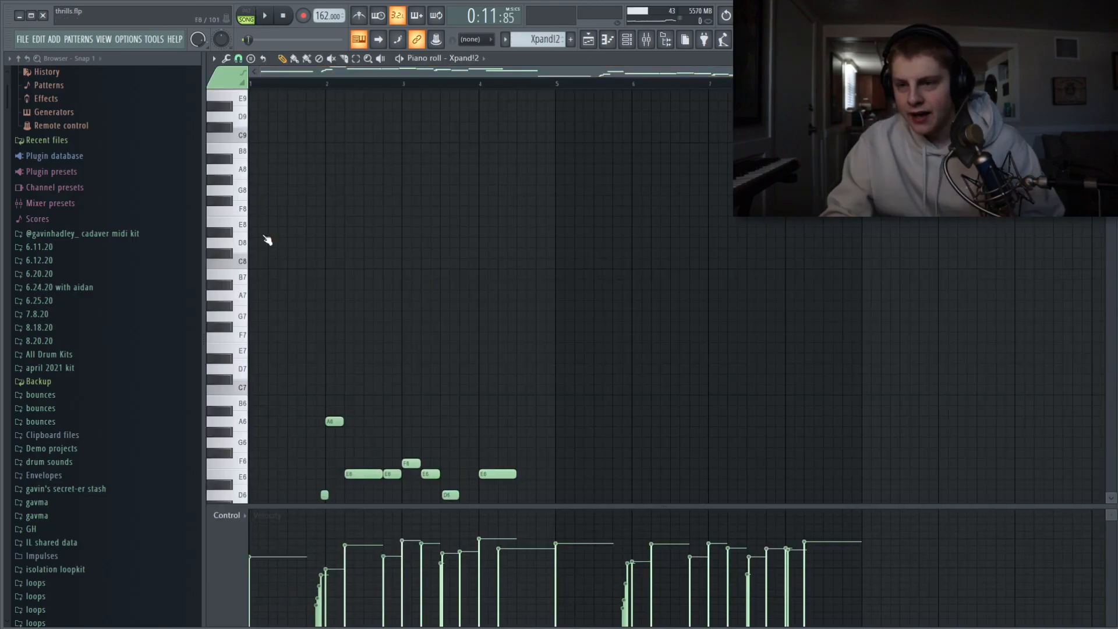
- Highlight the short run of notes leading into bar 2 of the Xpand!2 pattern in the piano roll and play the passage
scroll(391, 341, "down", 3)
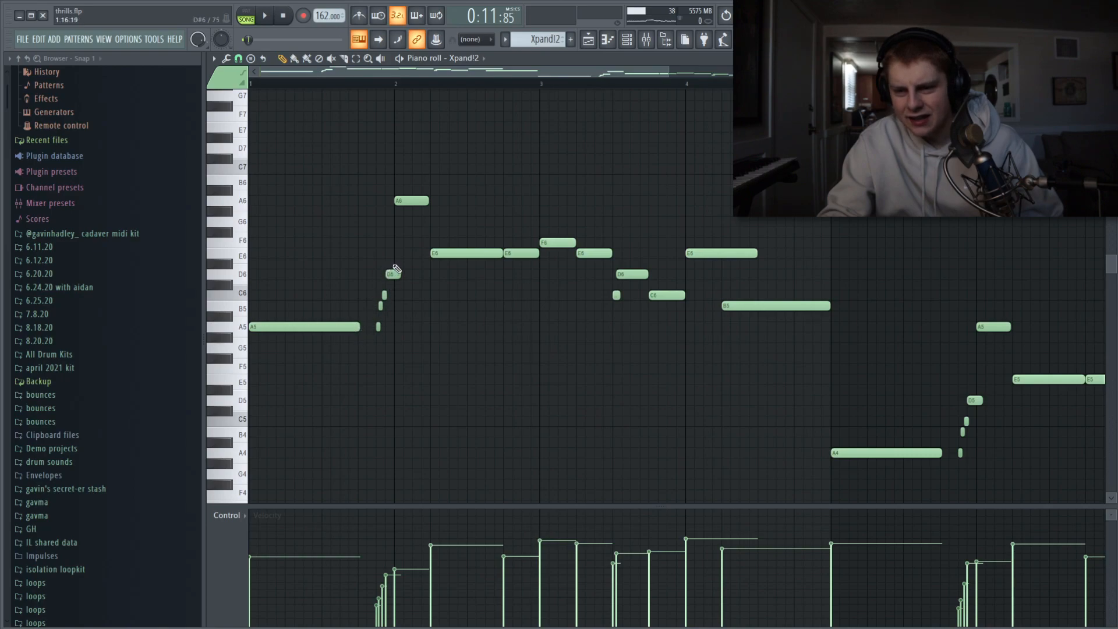
left_click_drag(391, 330, 375, 303)
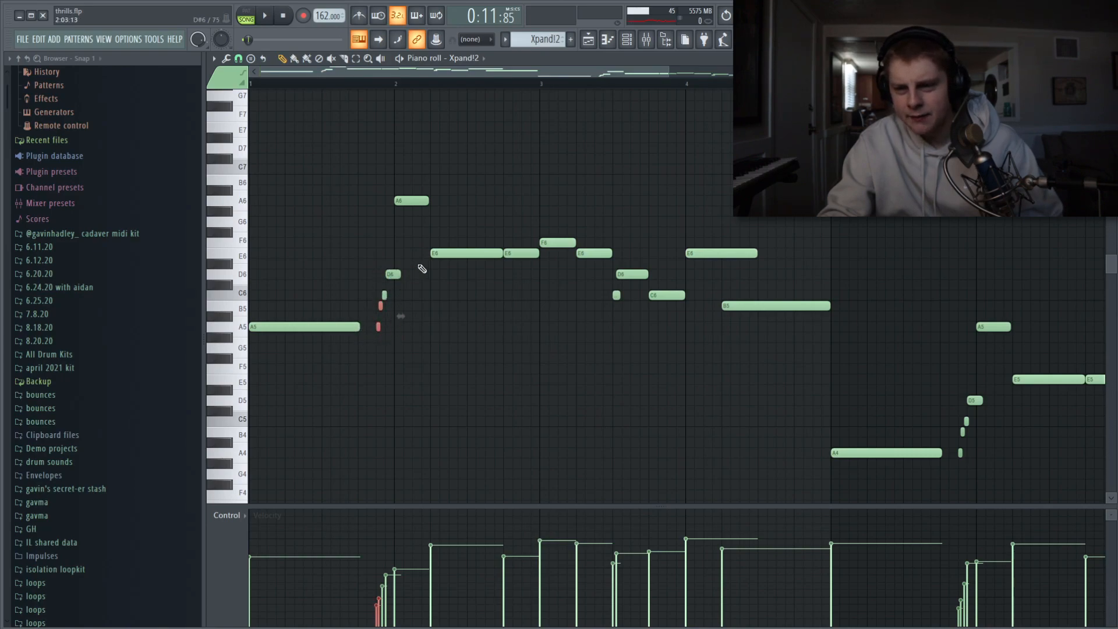
left_click(424, 219, "ctrl")
left_click(460, 251)
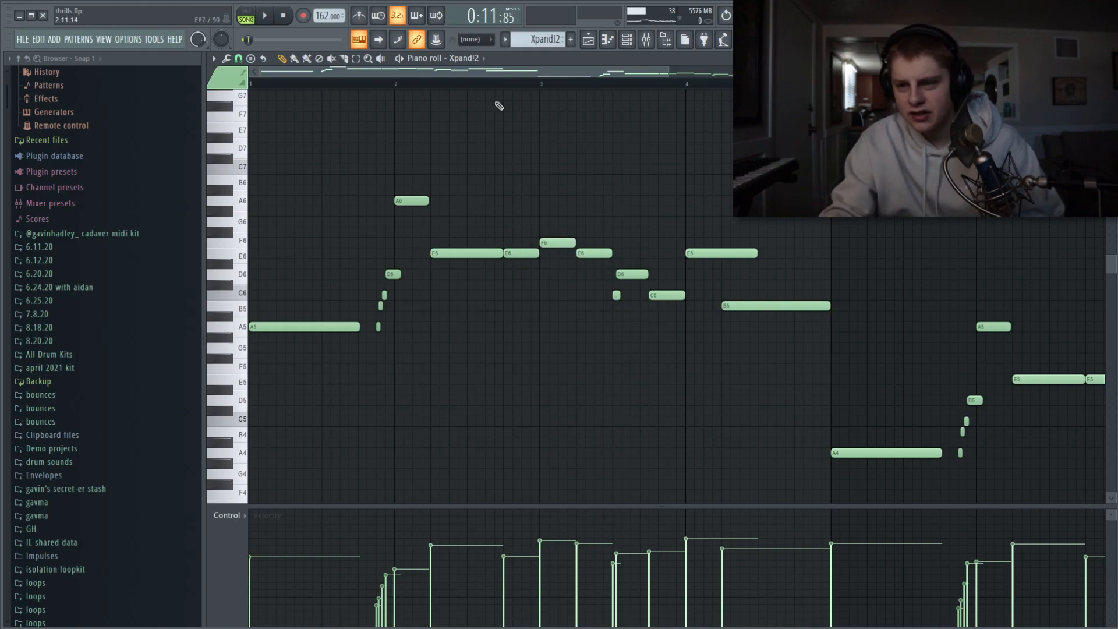
left_click(514, 84)
key("space")
key("space")
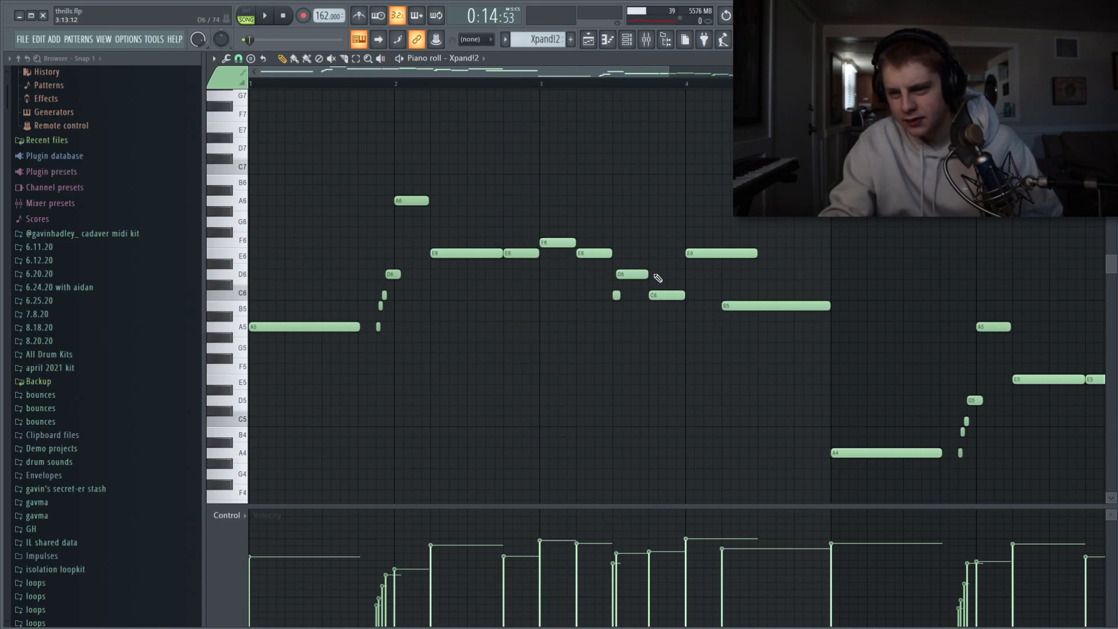
- Audition the individual Xpand!2 melody notes in bars 3 and 4 of the piano roll
left_click(553, 242)
left_click(593, 253)
left_click(638, 276)
left_click(739, 305)
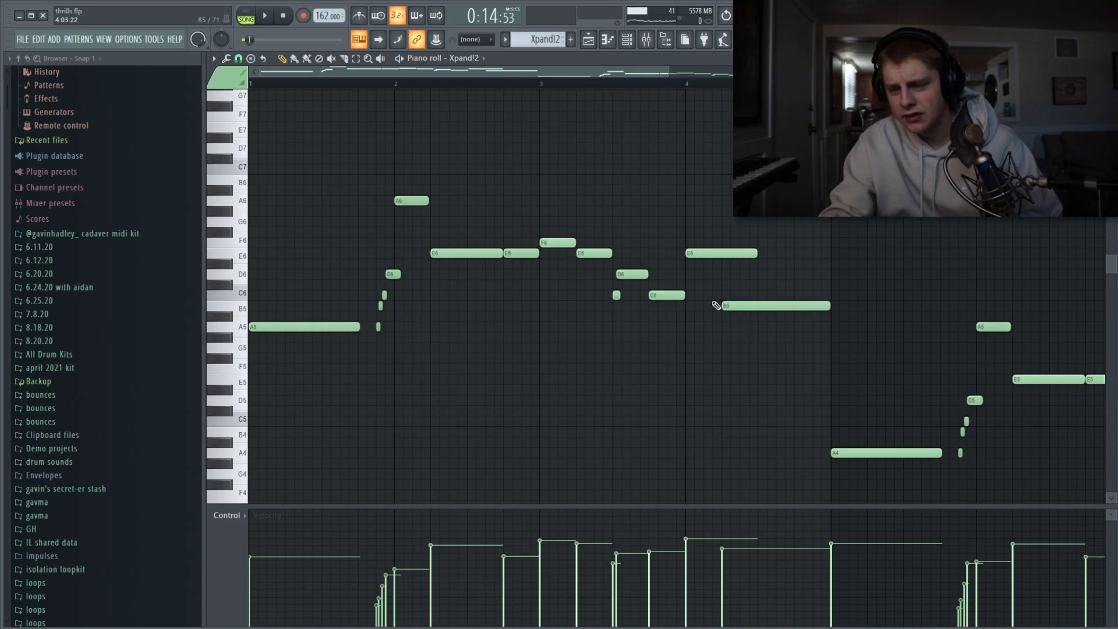
left_click(708, 255)
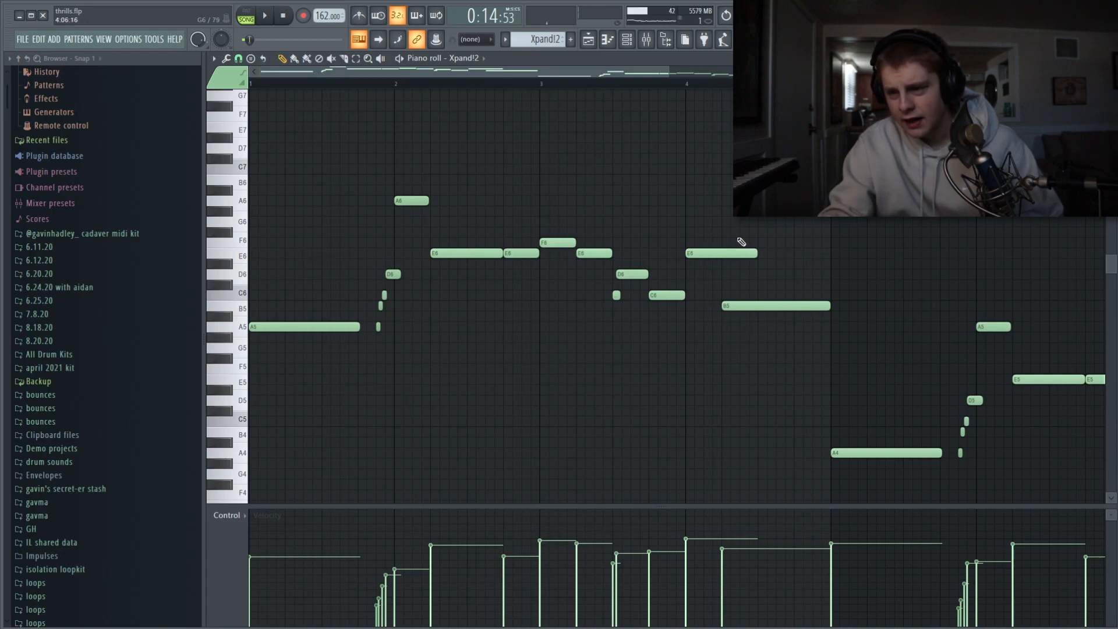
left_click(739, 305)
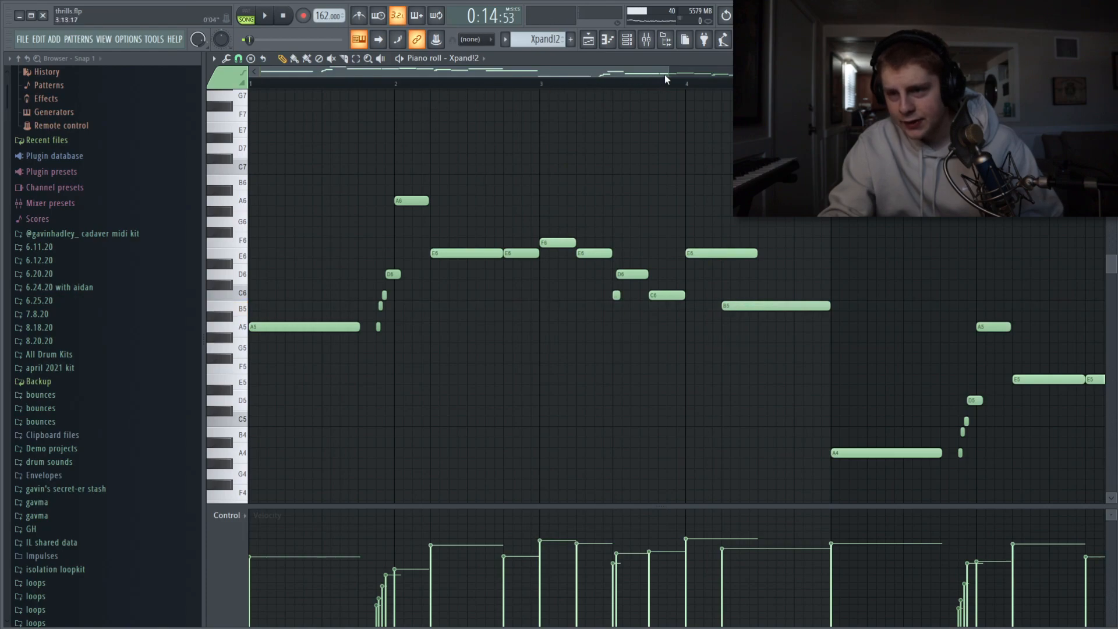
- Compare both halves of the Xpand!2 pattern and audition the rising notes B5, C6, D6 and A6 around the start of bar 2
scroll(666, 80, "down", 2)
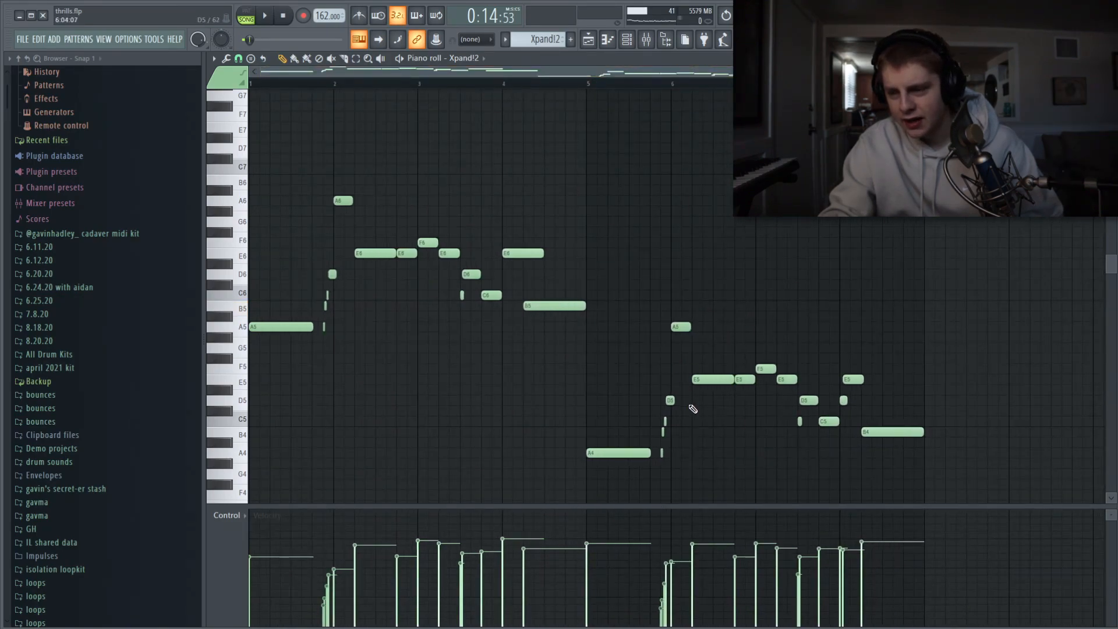
scroll(607, 394, "down", 1)
scroll(606, 95, "up", 4)
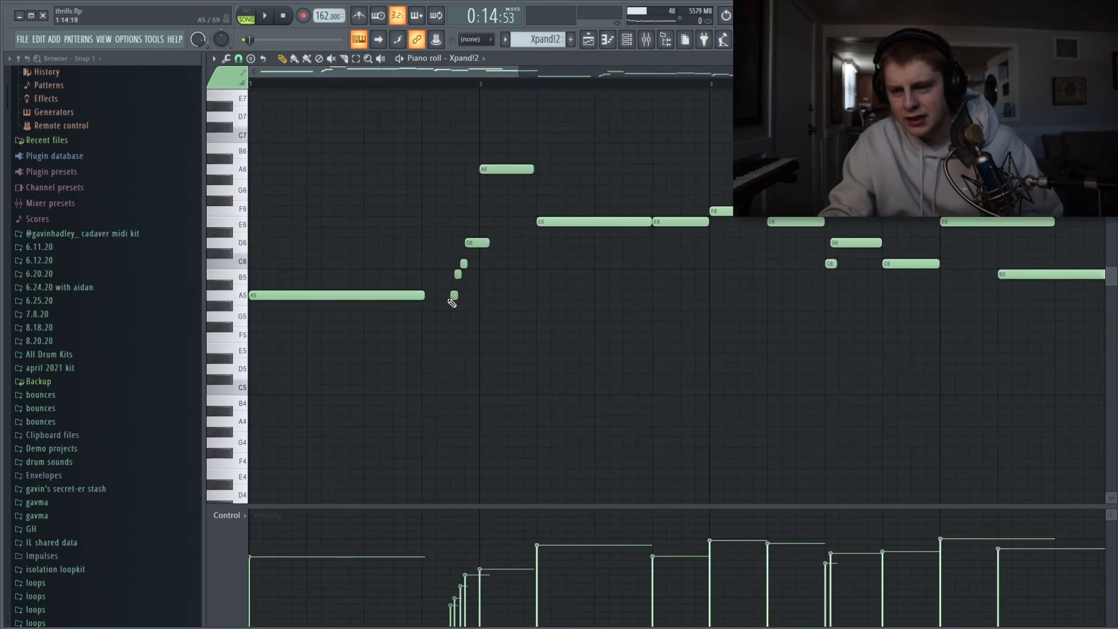
left_click(458, 275)
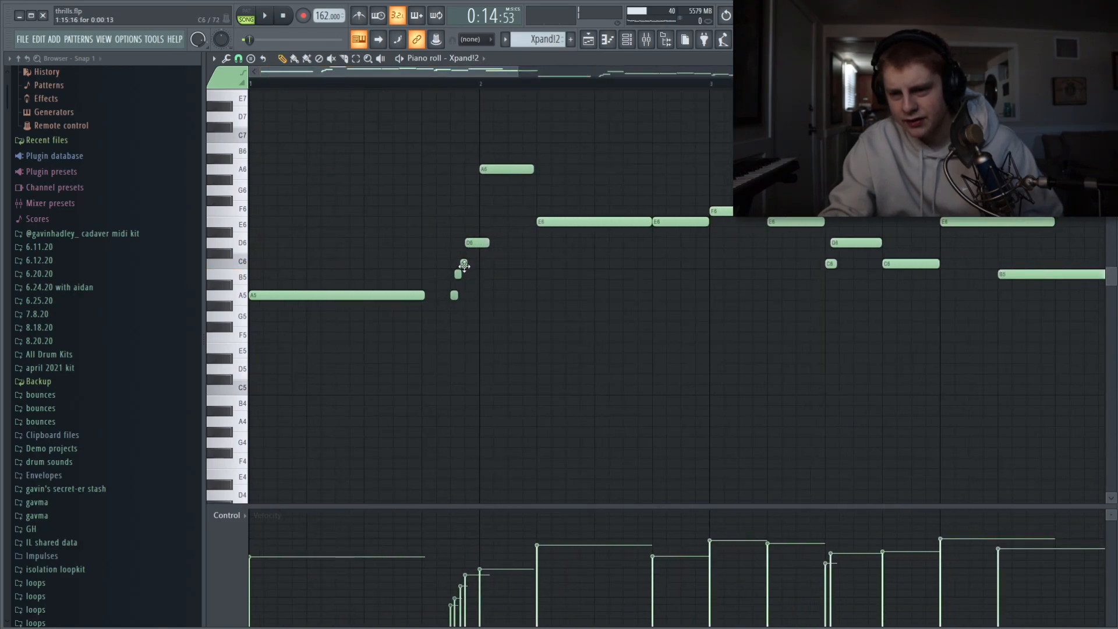
left_click(465, 264)
left_click(478, 242)
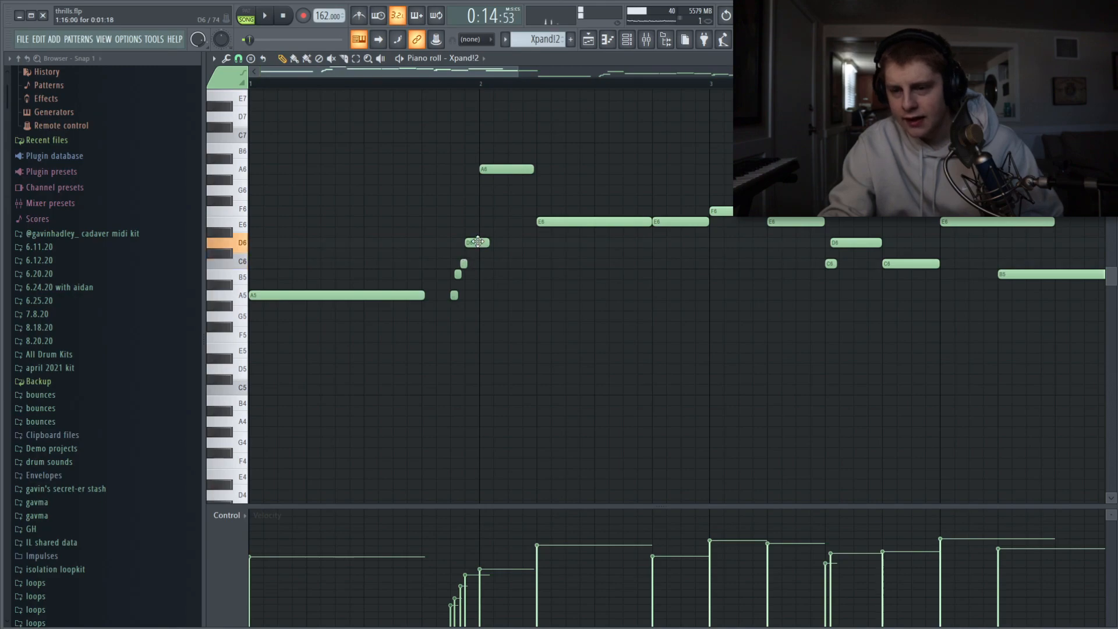
left_click(506, 165)
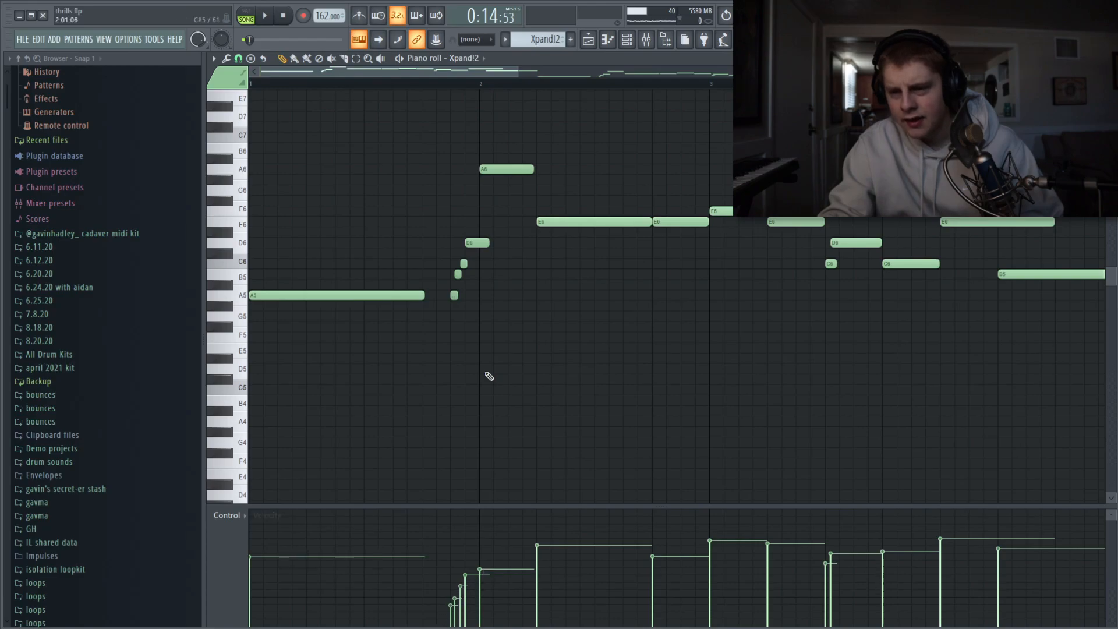
- Inspect the Fruity Parametric EQ 2, Fruity Limiter, Ozone 8 Elements and Little AlterBoy effects on mixer track 9
key("F9")
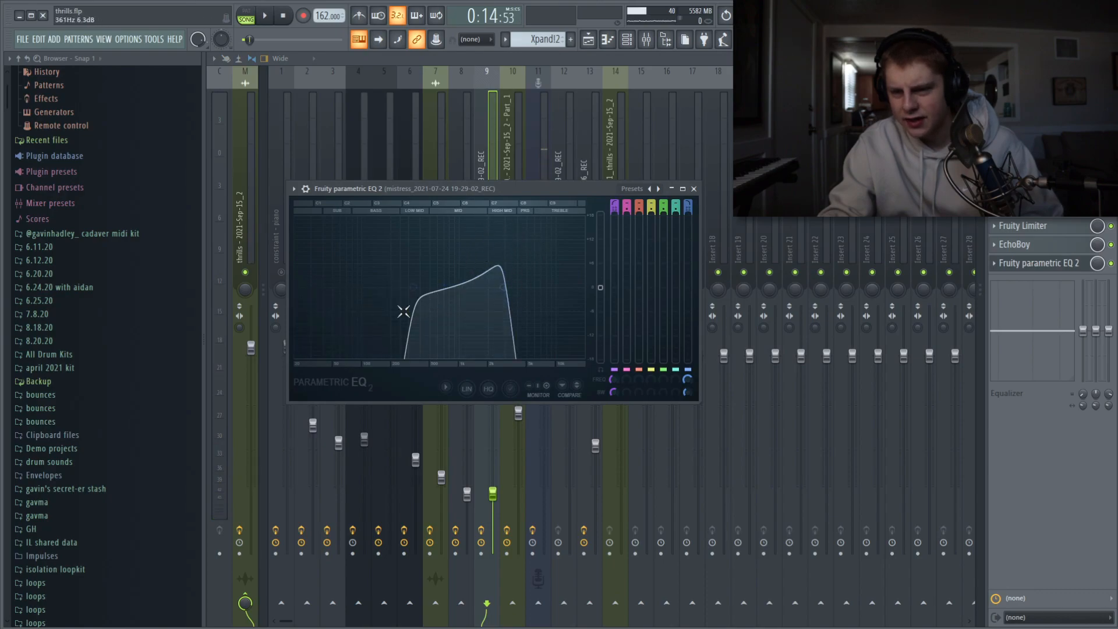
left_click(1053, 251)
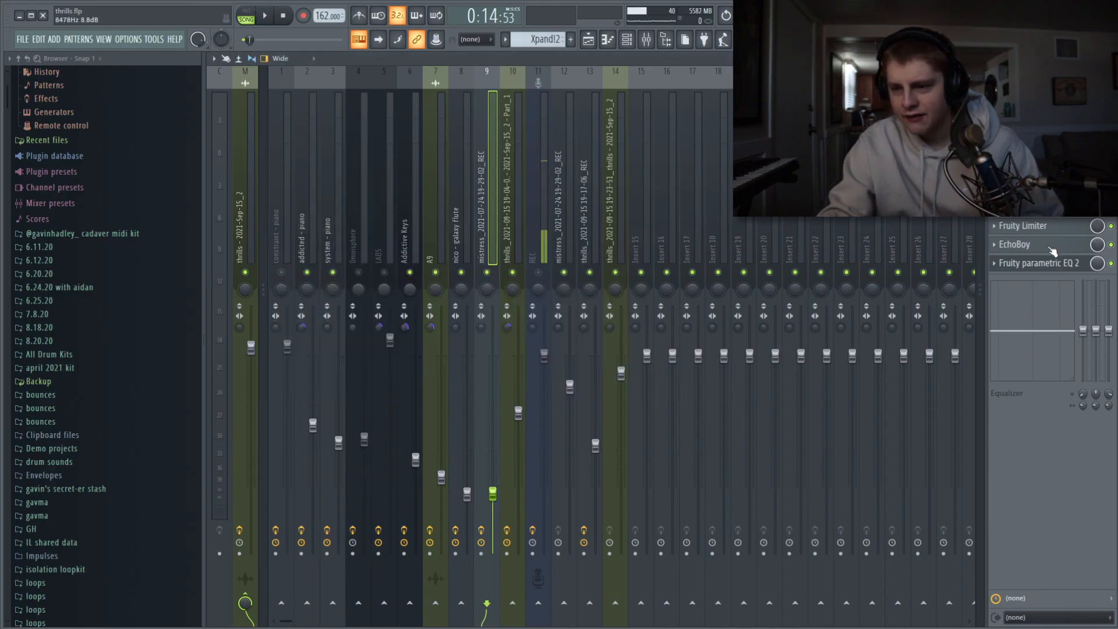
left_click(1032, 227)
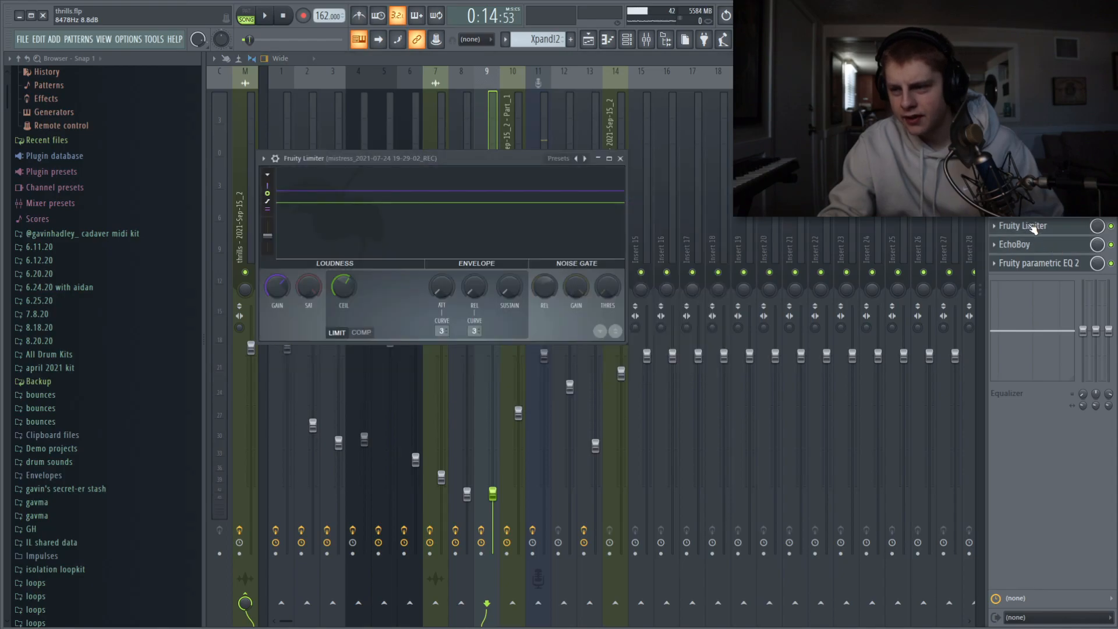
left_click(1034, 208)
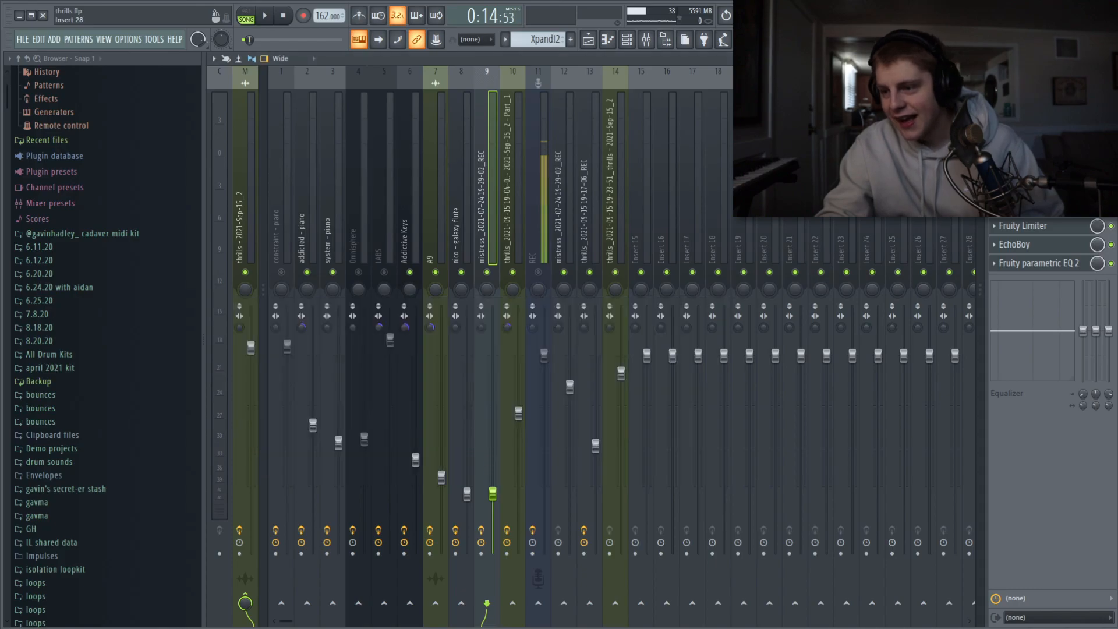
left_click(1036, 263)
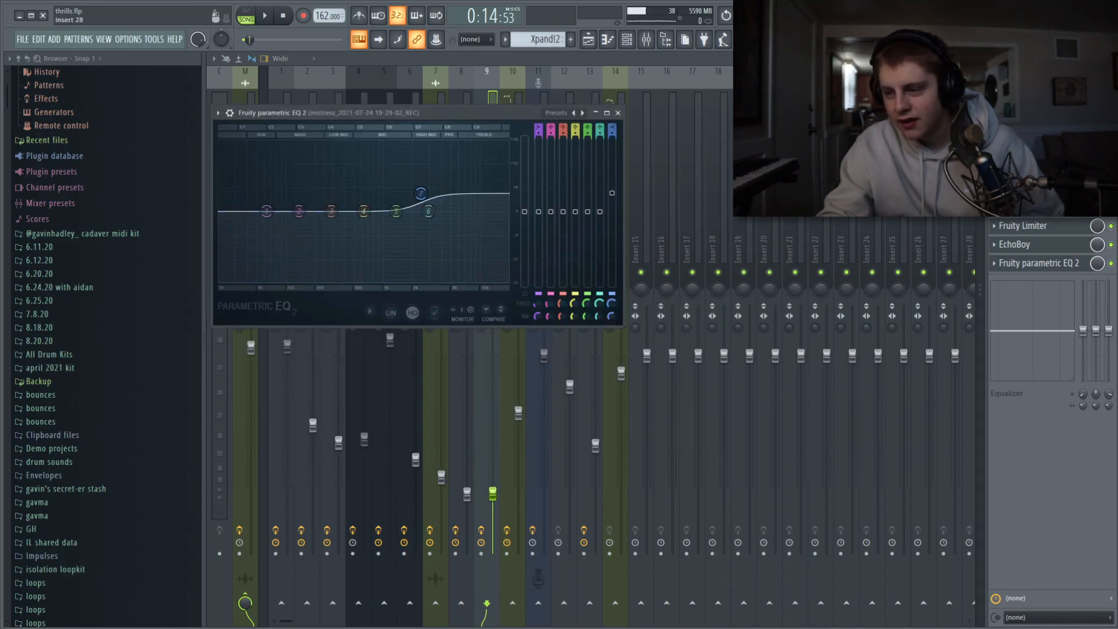
left_click(1033, 188)
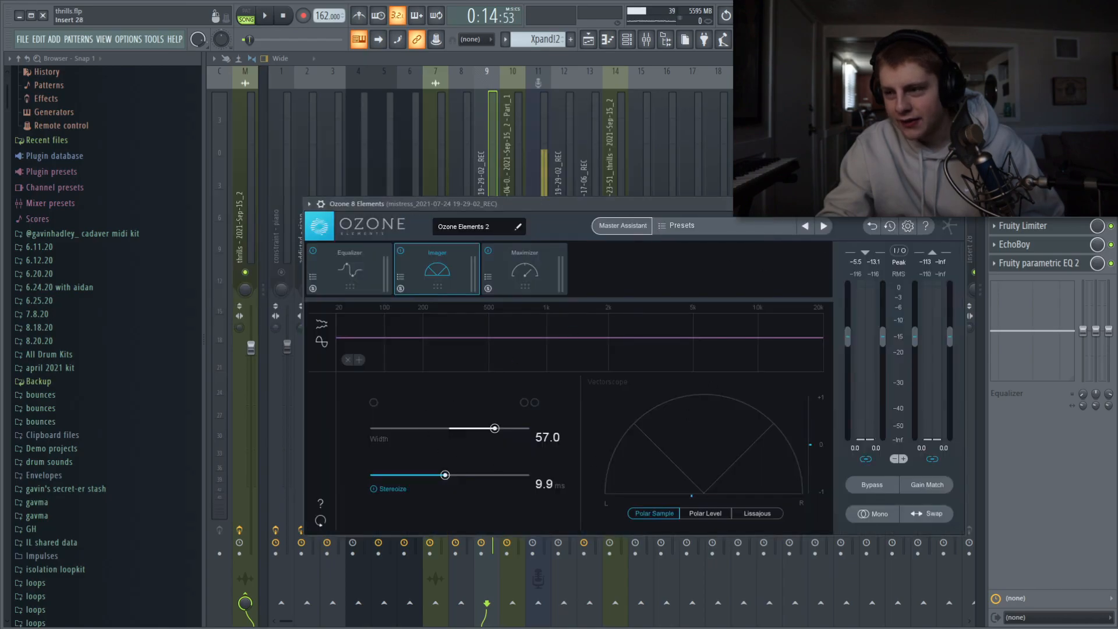
left_click(1031, 207)
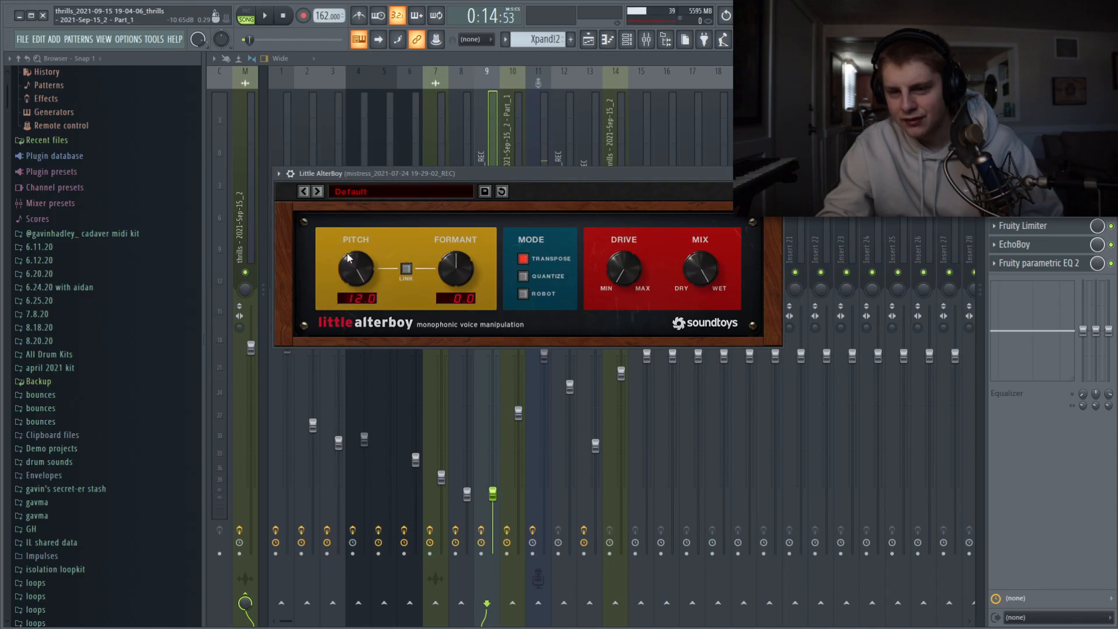
- Play the nico - galaxy flute track from bar 9 and inspect its Fruity Parametric EQ 2, RC-20 Retro Color and Crystallizer effects
left_click(533, 107)
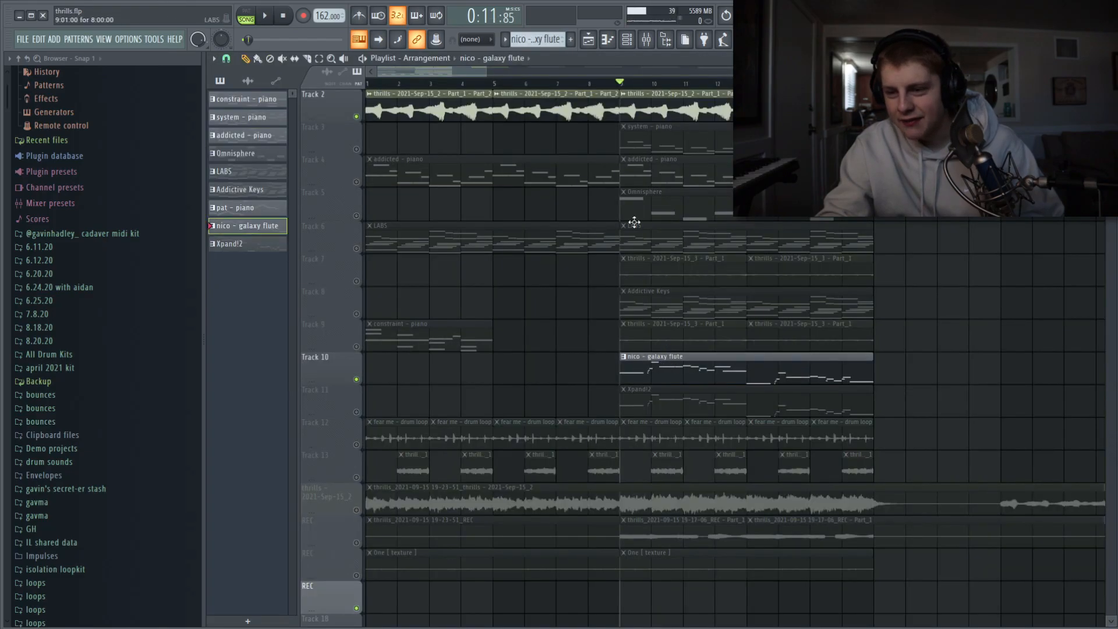
left_click(646, 41)
key("space")
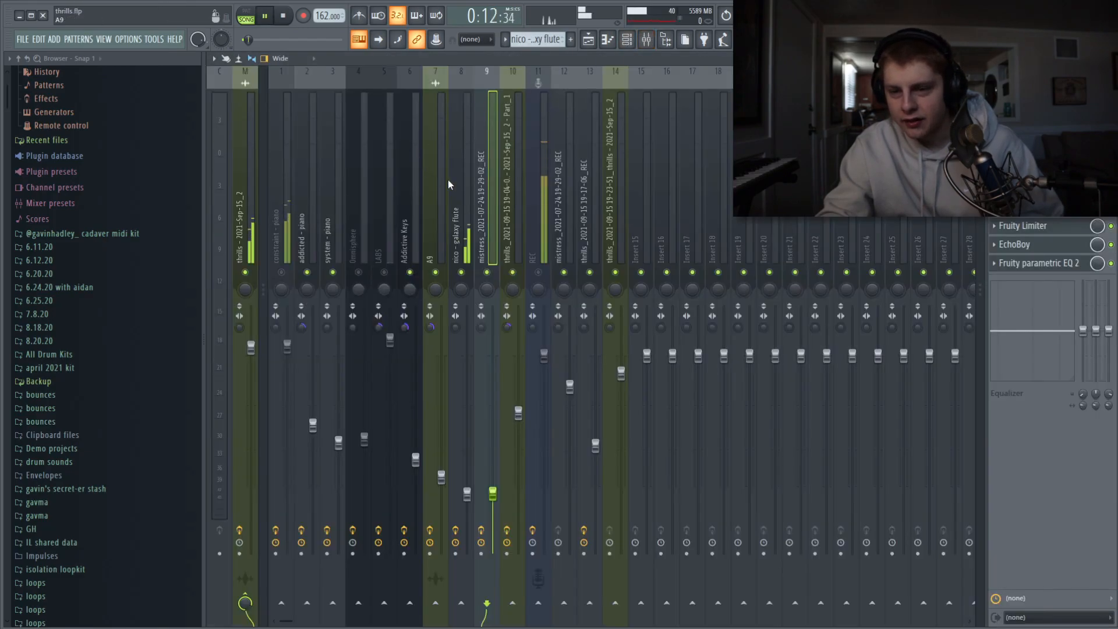
left_click(468, 181)
key("space")
left_click(1040, 244)
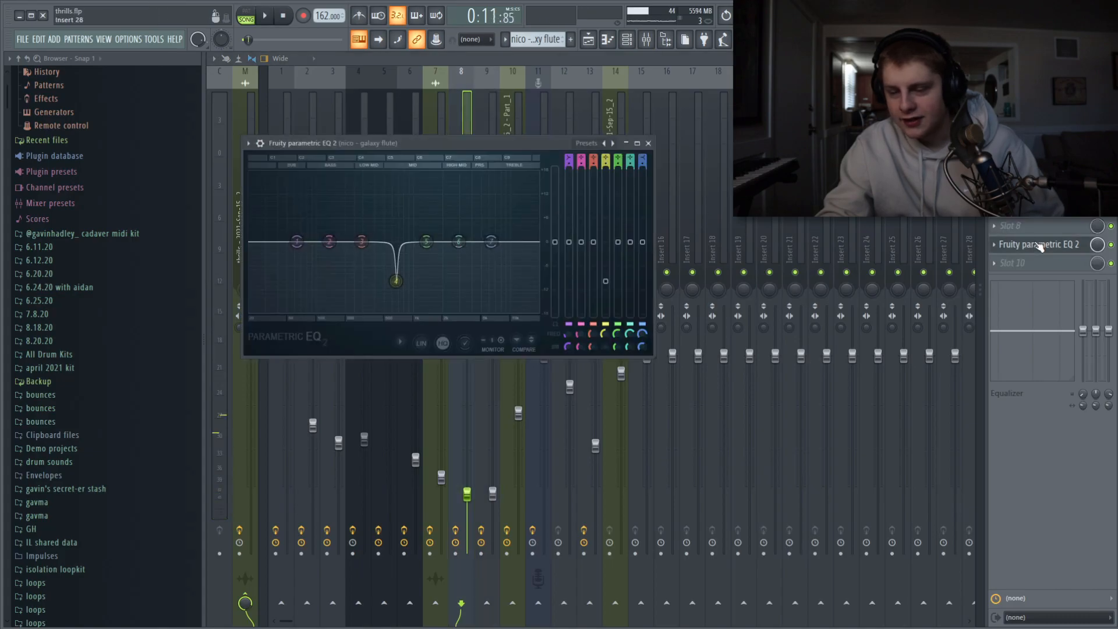
left_click(1042, 114)
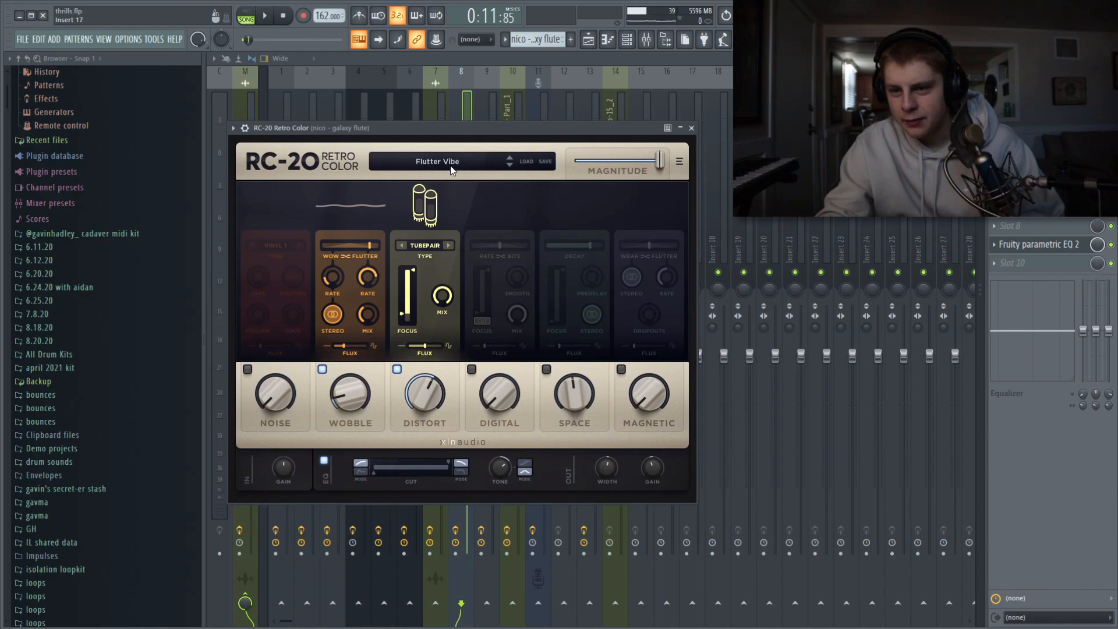
left_click(1042, 113)
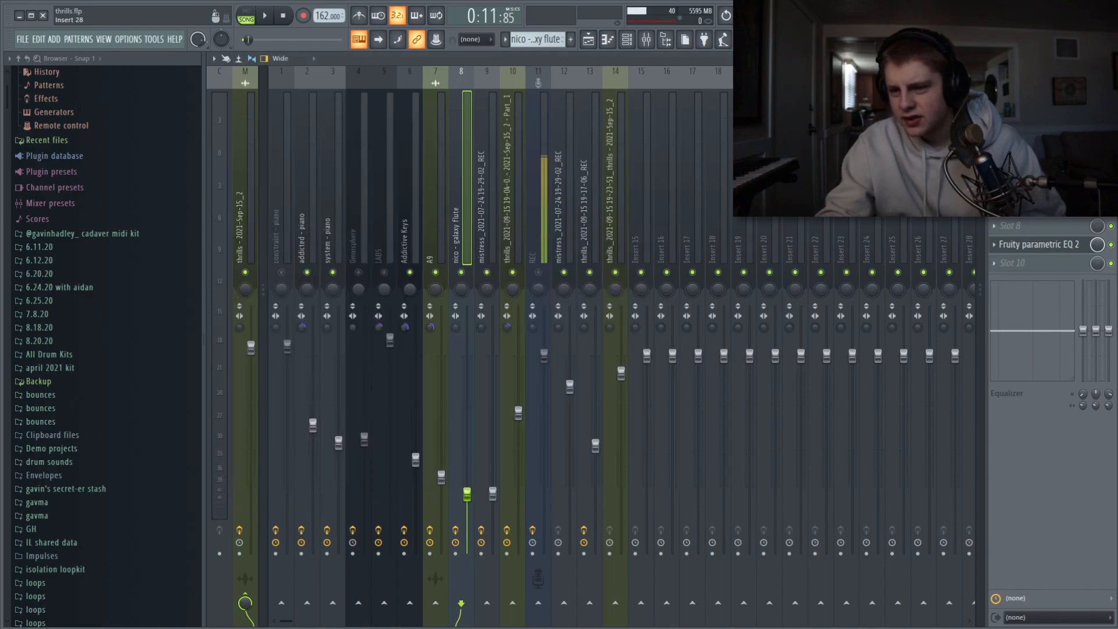
left_click(1042, 133)
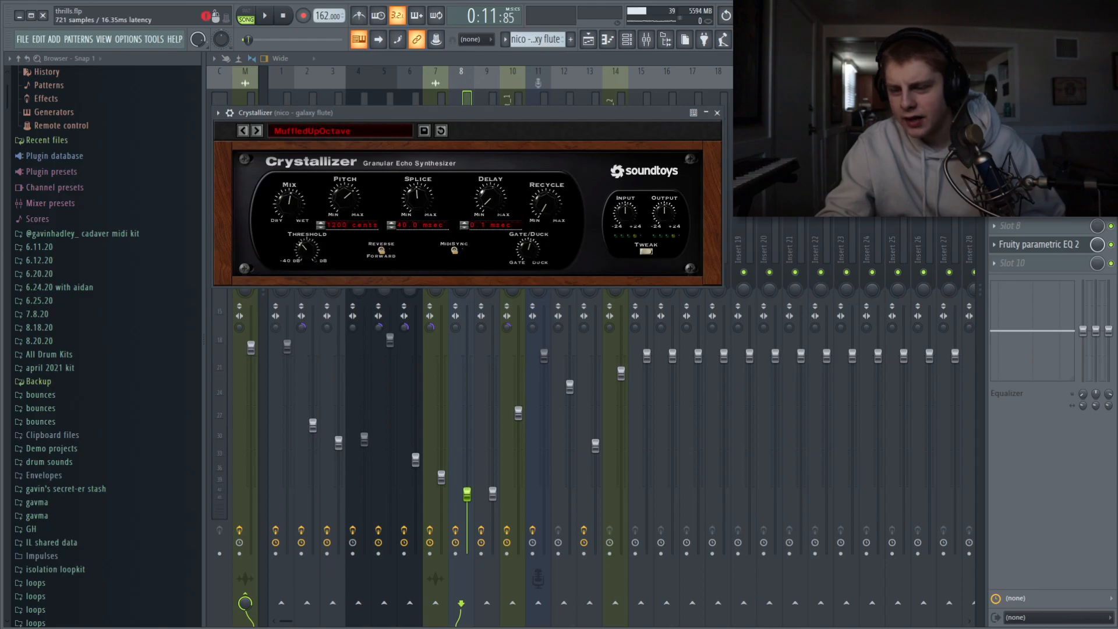
left_click(1042, 151)
- Bypass EchoBoy, Fruity Parametric EQ 2 and Crystallizer on mixer track 13 and play its recorded audio clip dry
left_click(590, 79)
left_click_drag(1111, 263, 1111, 226)
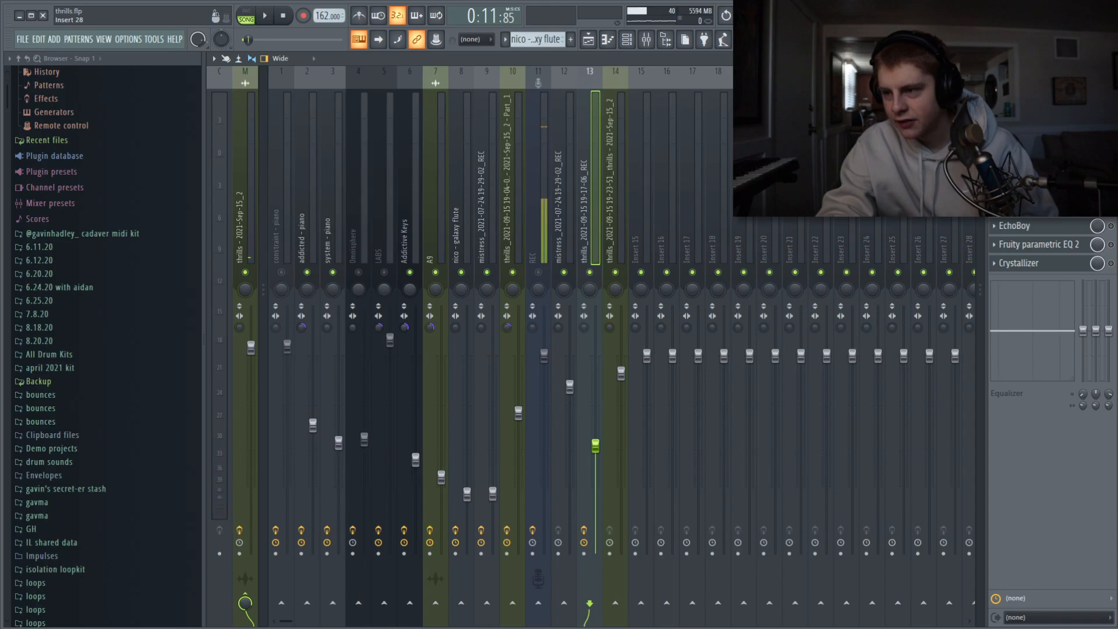
key("space")
left_click(588, 39)
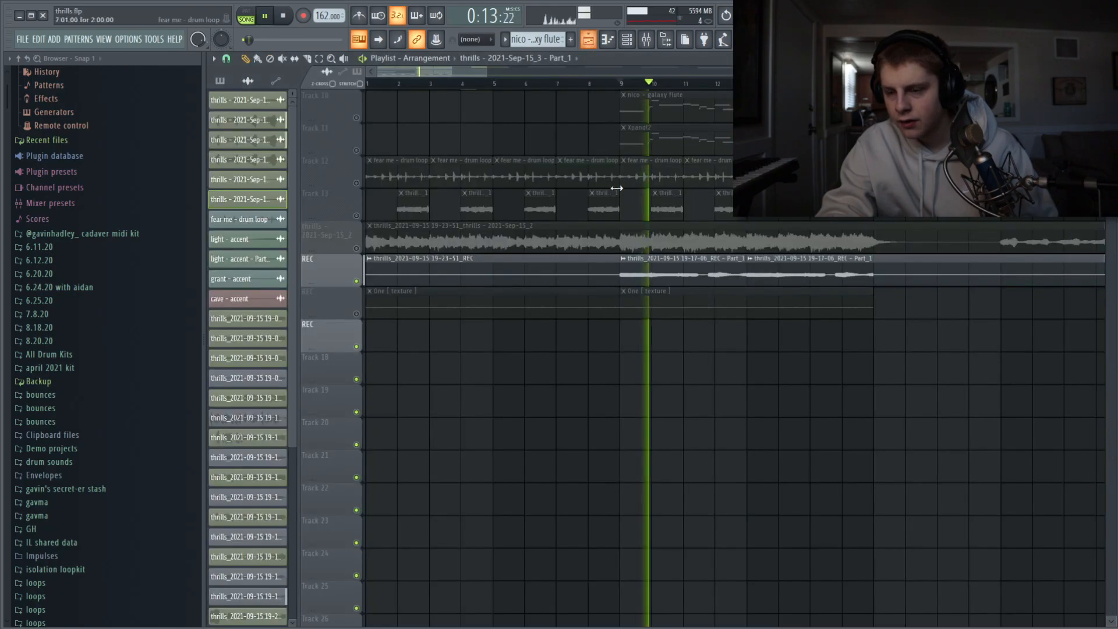
double_click(671, 276)
left_click(851, 439)
right_click(878, 432)
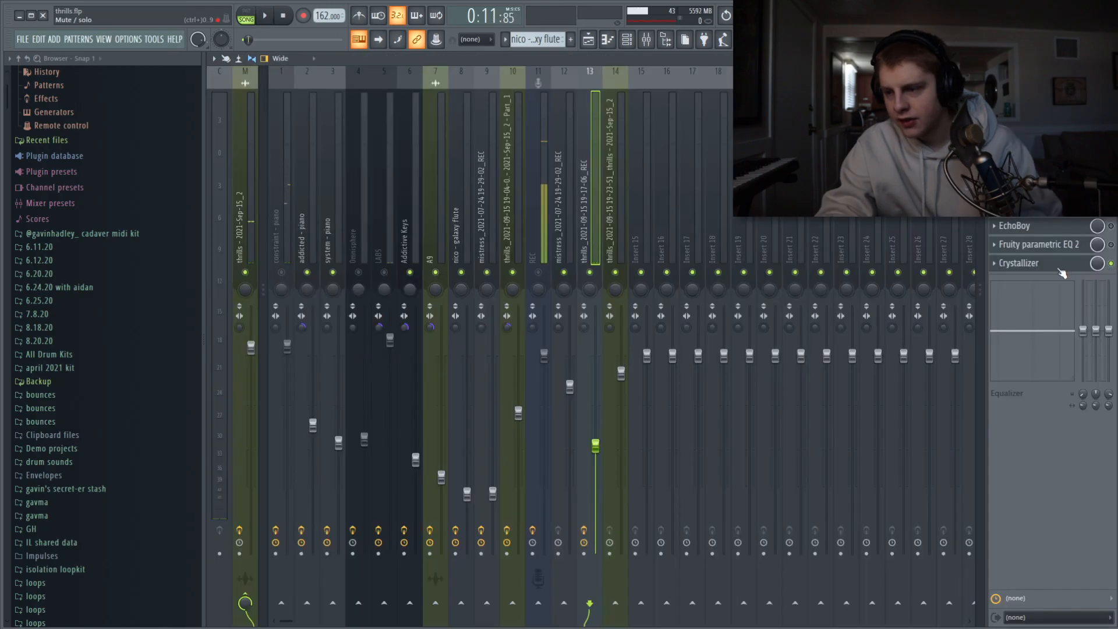
- Re-enable and inspect Crystallizer, Fruity Parametric EQ 2 and EchoBoy one by one on mixer track 13
left_click(1055, 266)
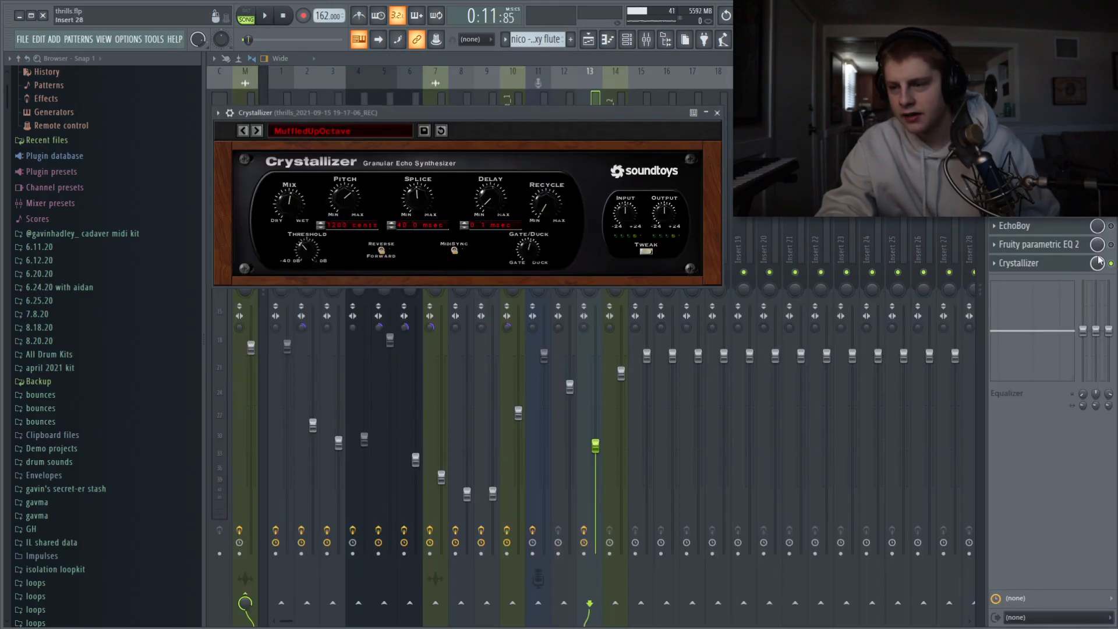
left_click(1025, 263)
left_click(1037, 244)
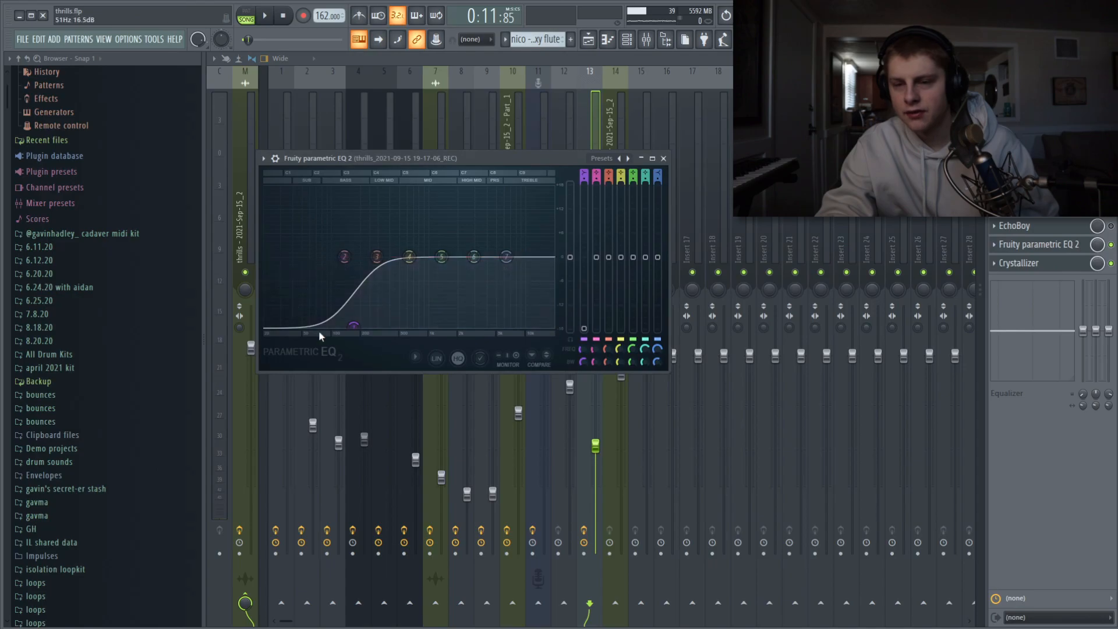
left_click(1018, 226)
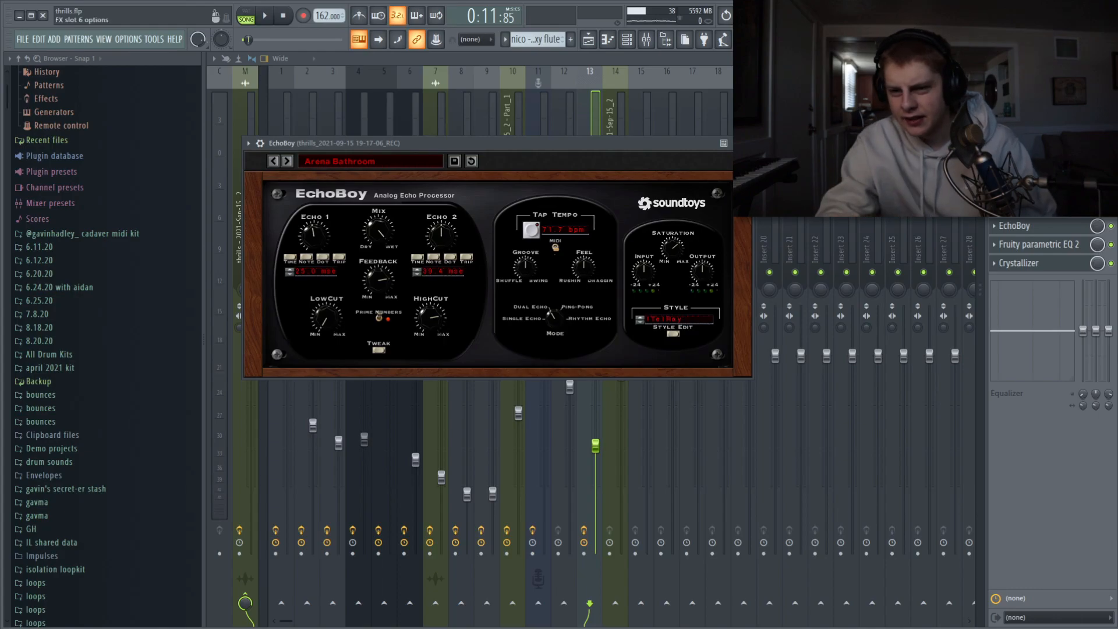
- Play the recording on mixer track 13 with its effects enabled and close the EchoBoy window
key("space")
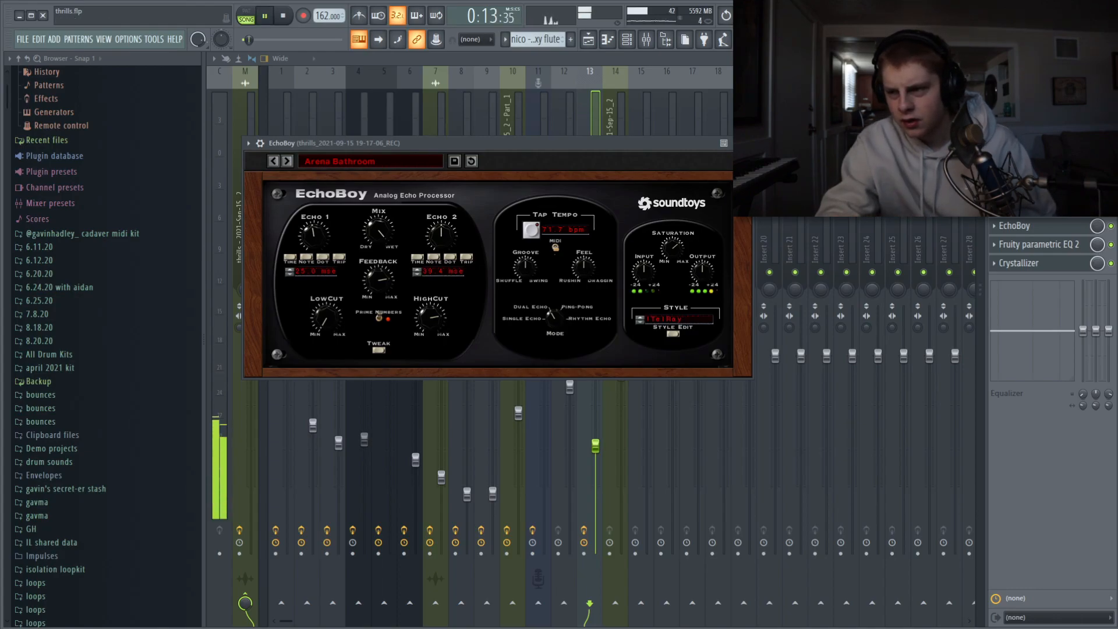
key("space")
key("Escape")
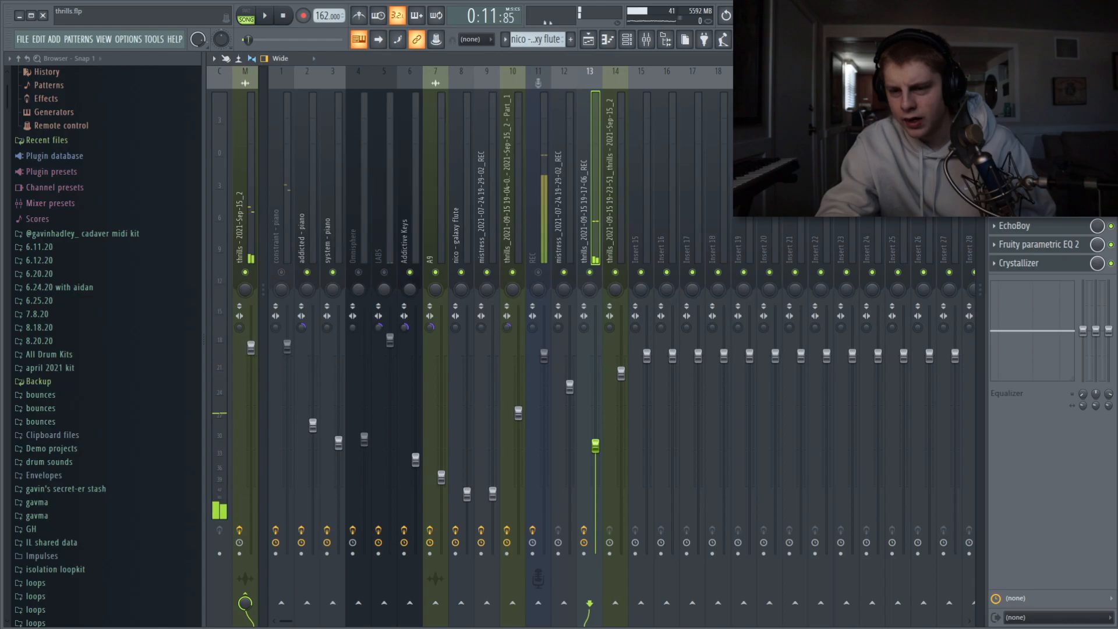
left_click(1022, 170)
key("space")
- Show the playlist, pick the system - piano clip's pattern, and unmute Track 12 and Track 13
left_click(589, 40)
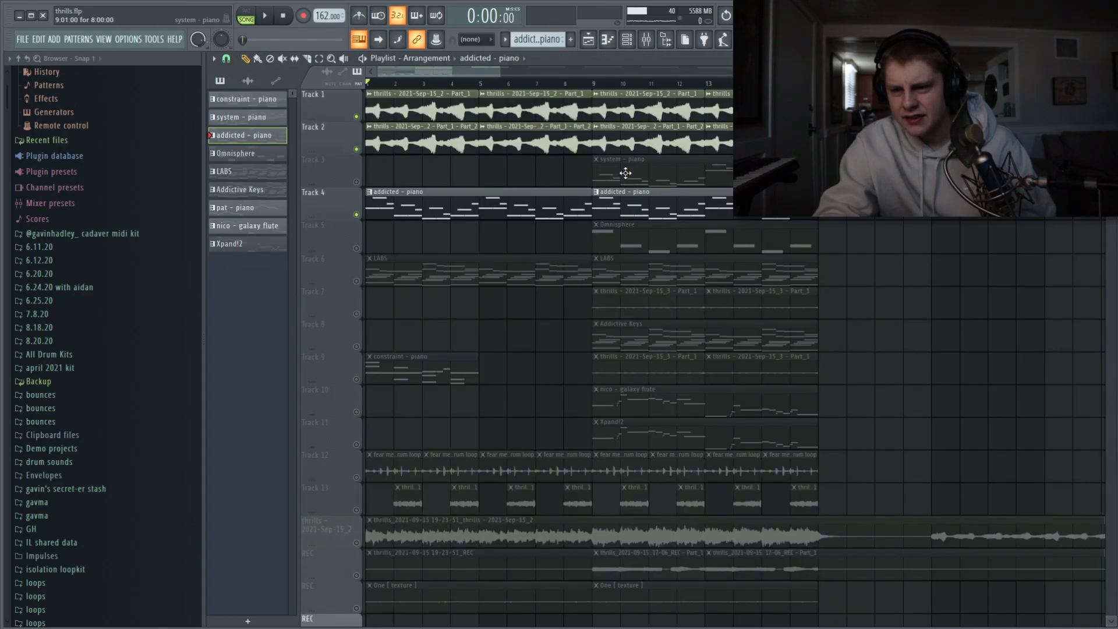
left_click(625, 173)
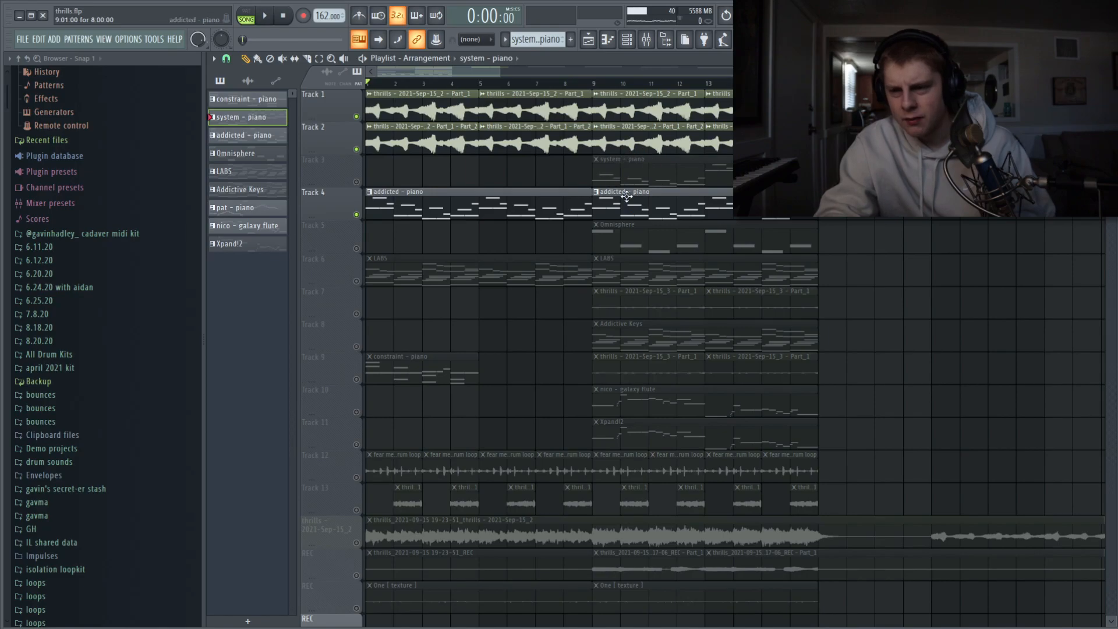
scroll(610, 166, "down", 2)
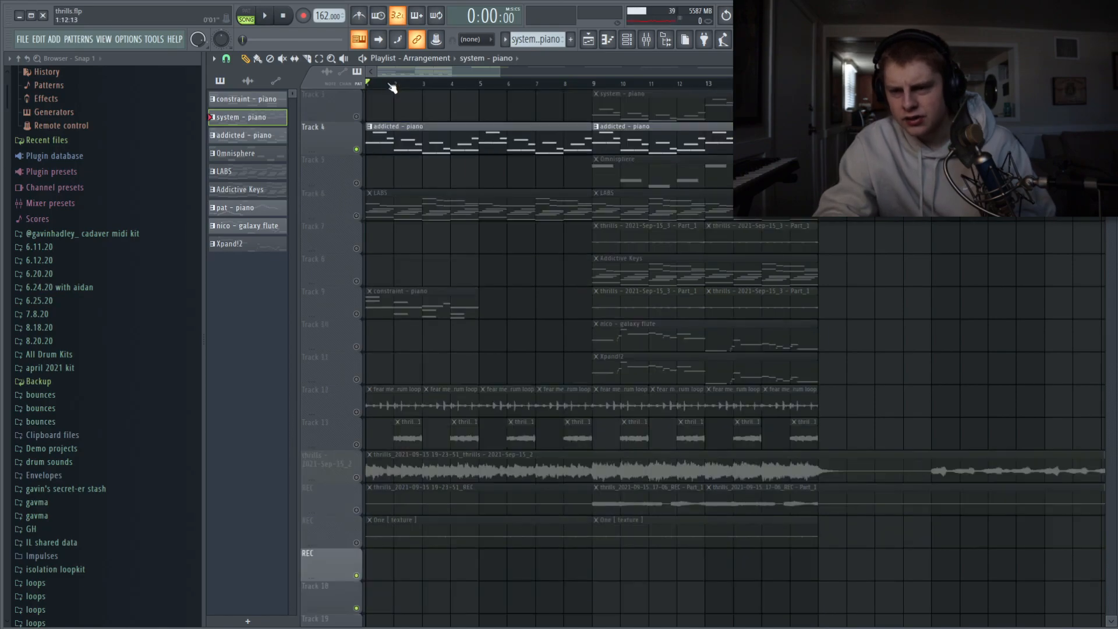
left_click(357, 412)
left_click(357, 445)
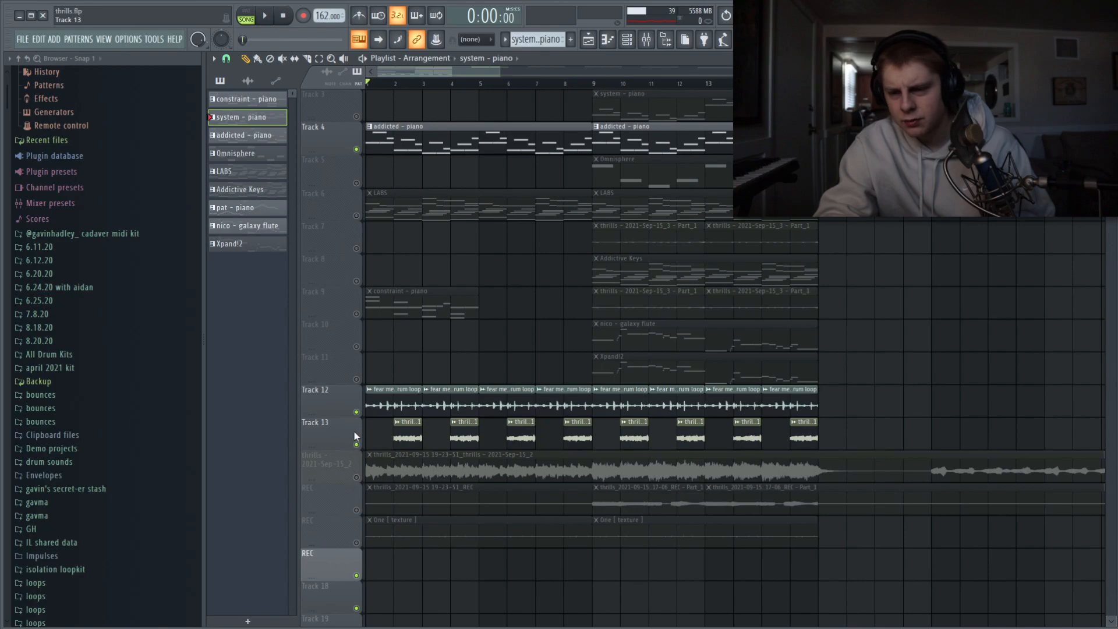
- Review the addicted - piano and system - piano clips, and unmute Track 3 and Tracks 5 through 11
scroll(365, 429, "up", 2)
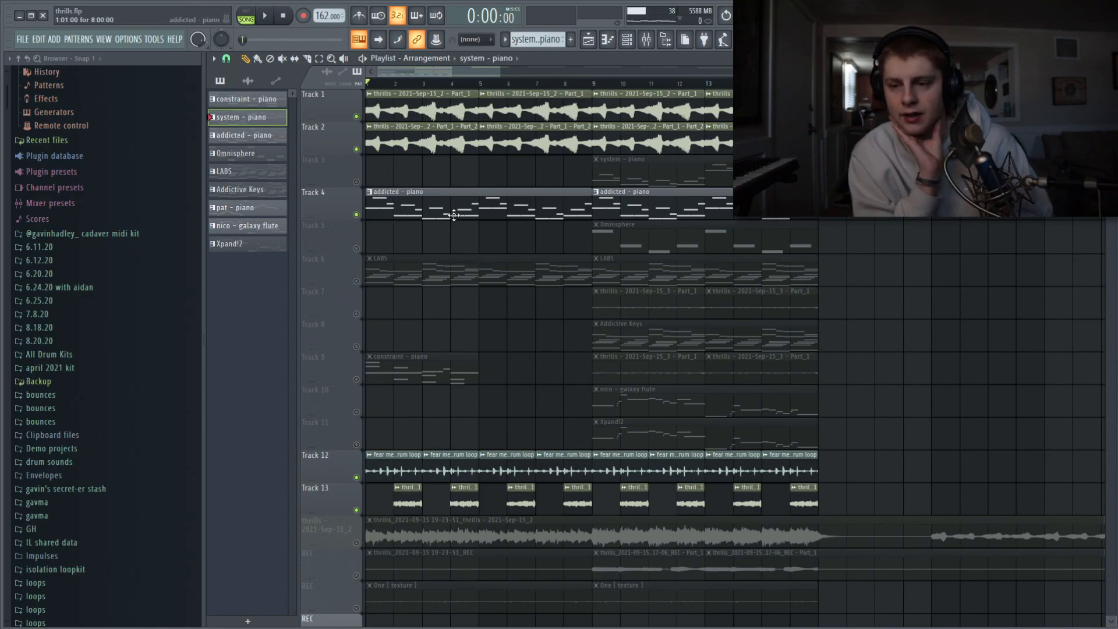
left_click(396, 215)
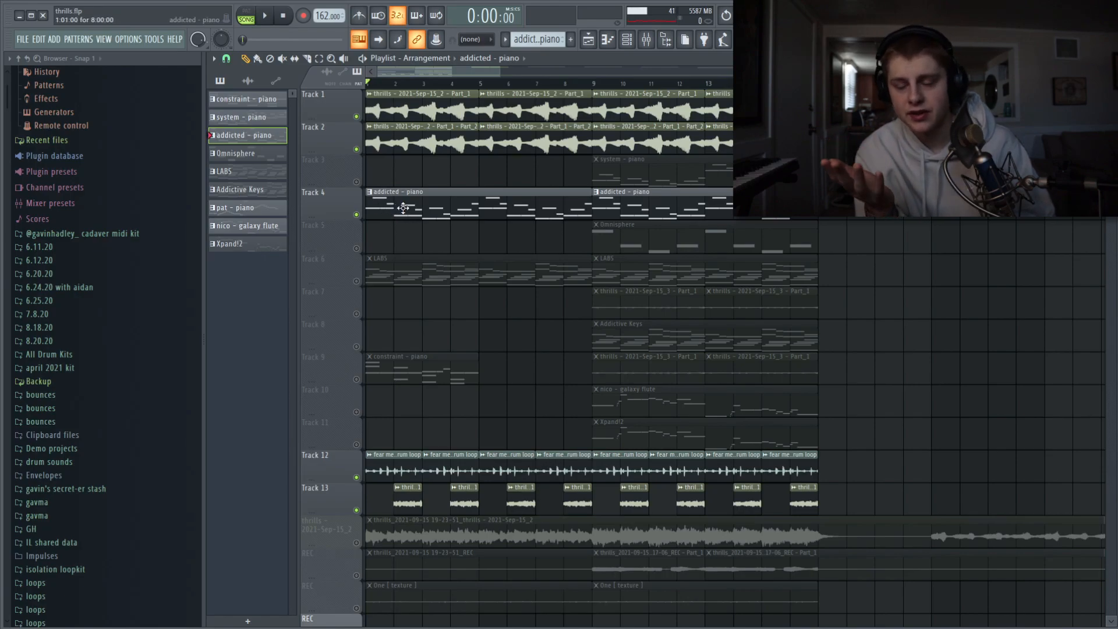
left_click(627, 172)
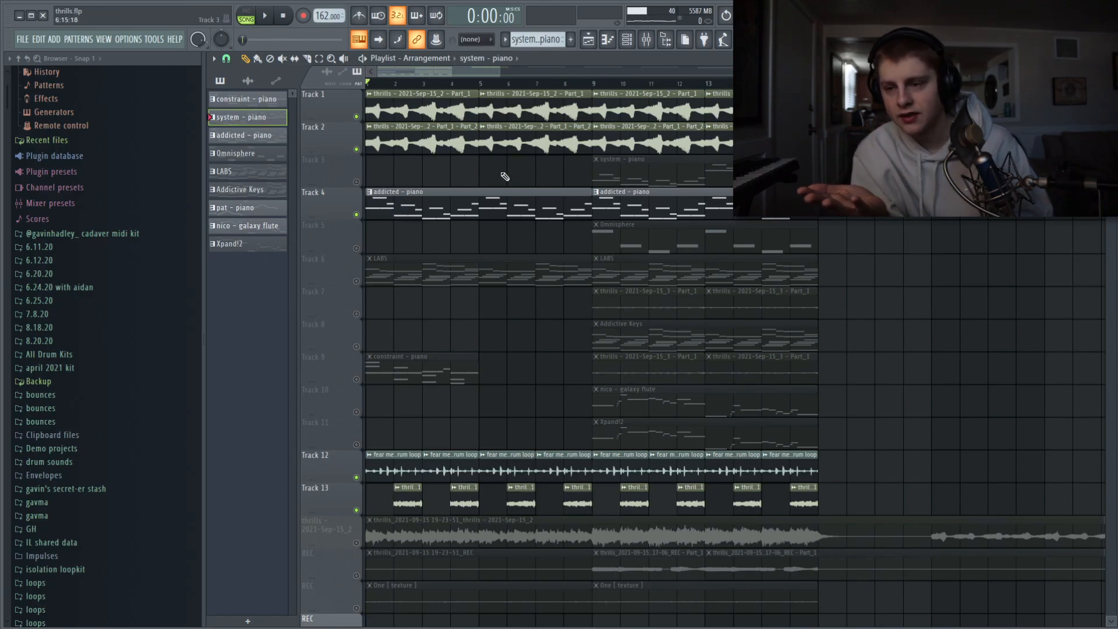
left_click(357, 182)
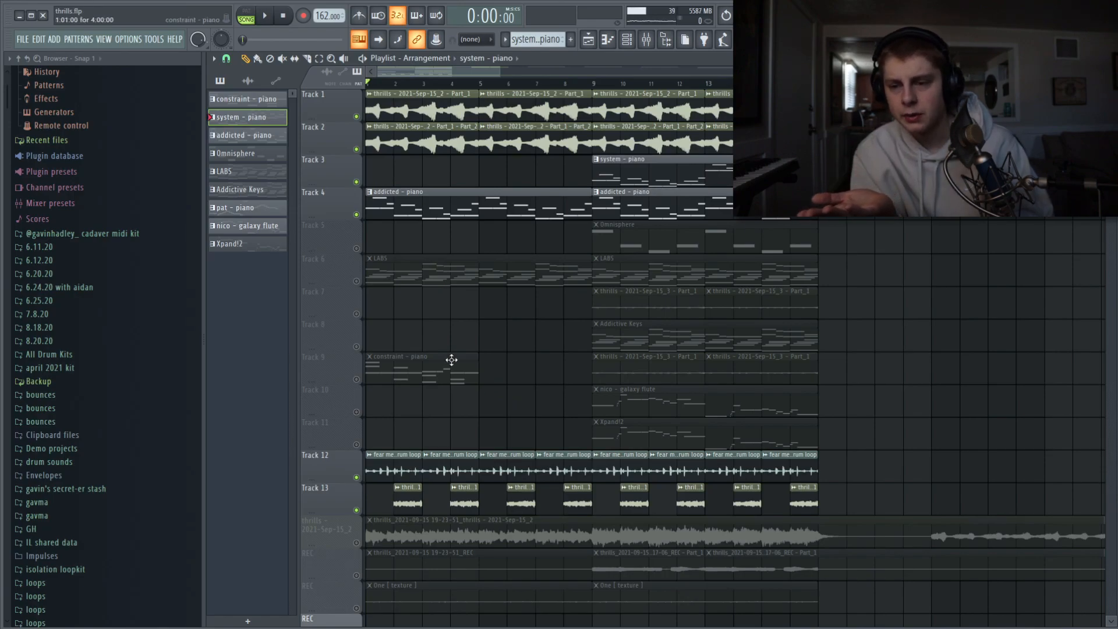
scroll(472, 409, "down", 1)
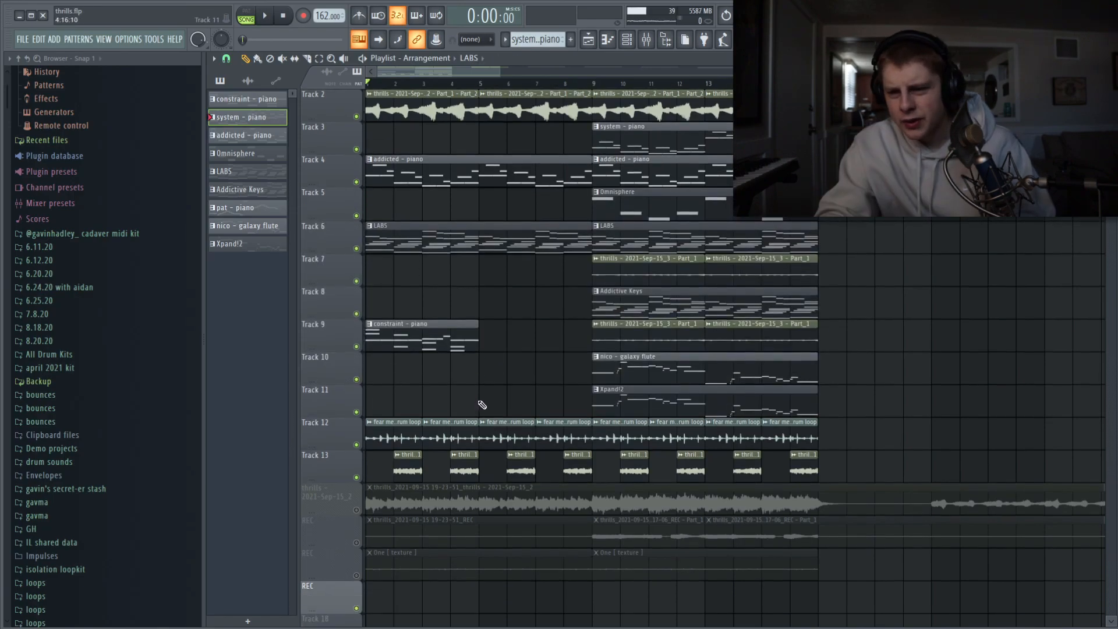
- Review the LABS clip on Track 6 and the Addictive Keys clip on Track 8
scroll(481, 404, "up", 1)
left_click(421, 279)
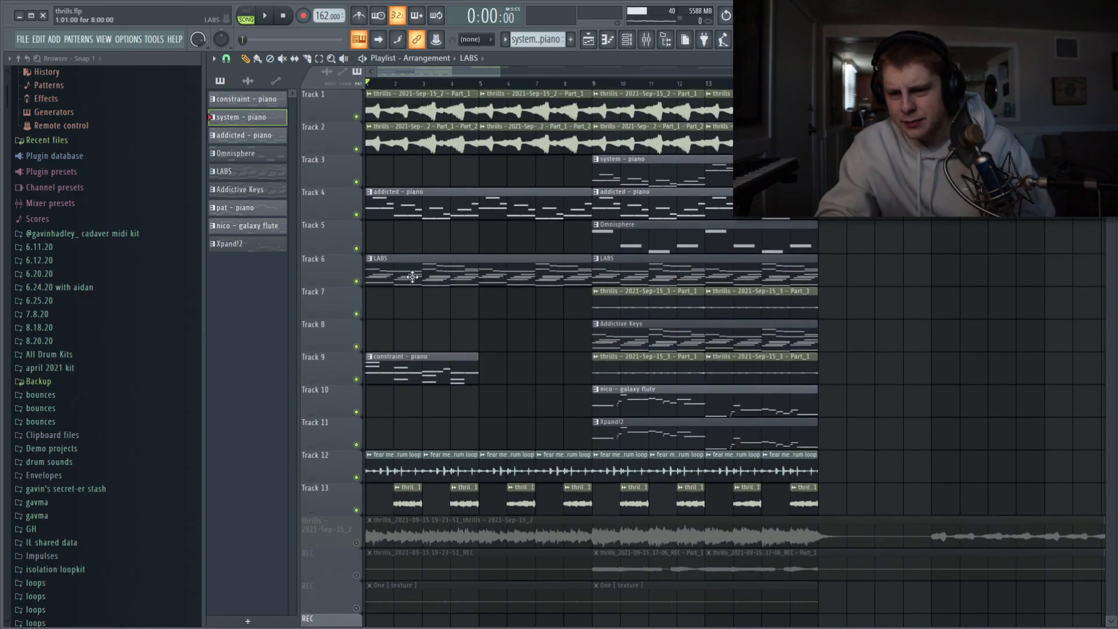
left_click(626, 338)
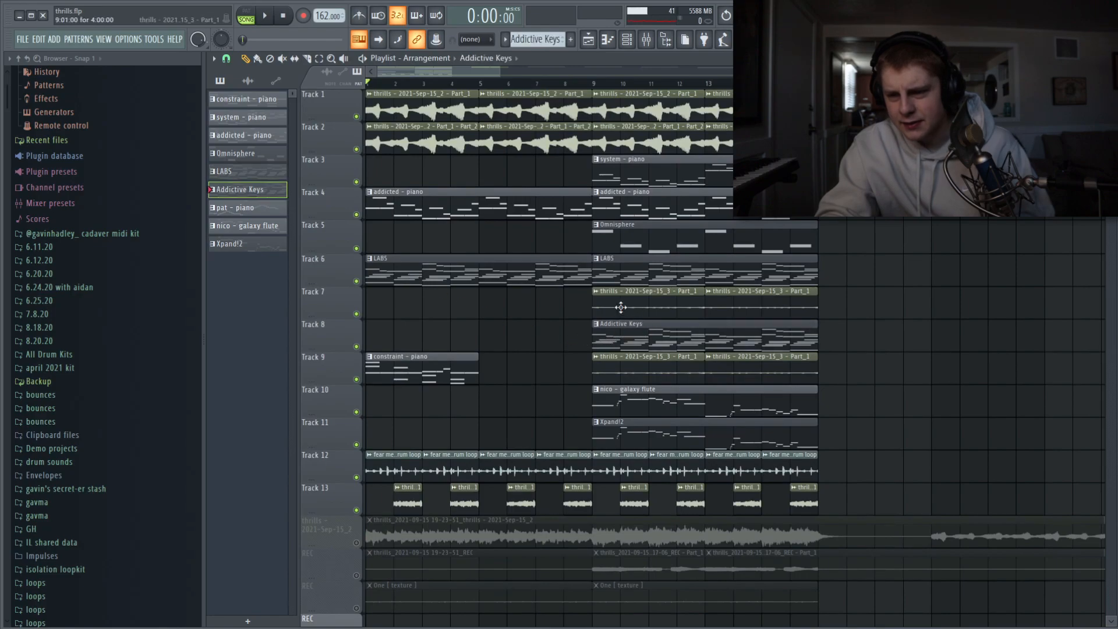
left_click(653, 337)
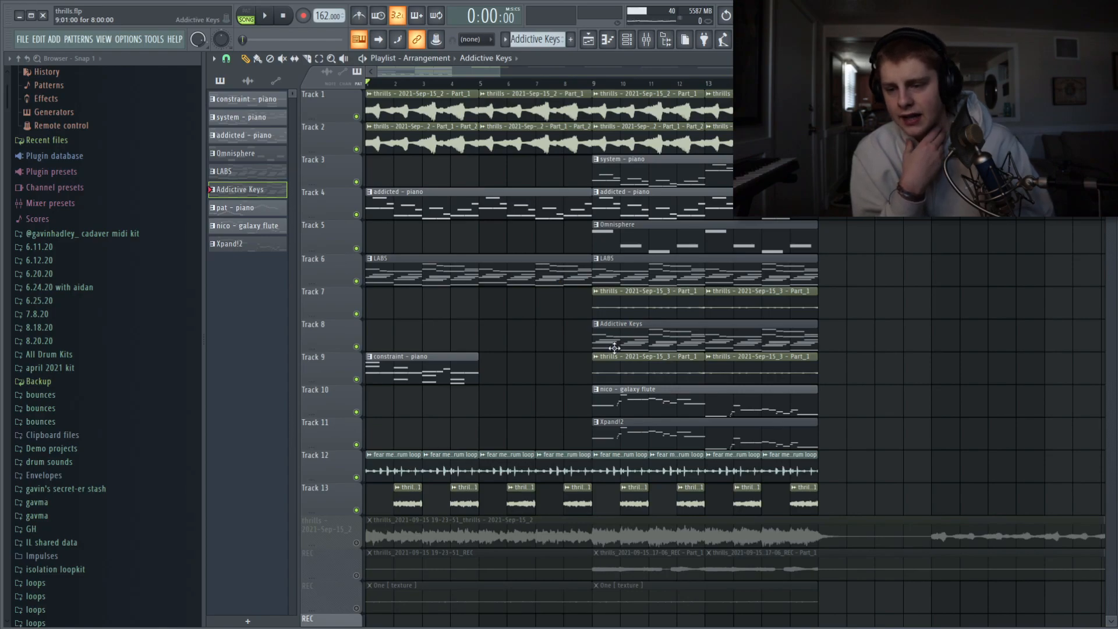
- Delete the constraint - piano clip from Track 9 and pick the Xpand!2 clip's pattern on Track 11
scroll(614, 348, "down", 1)
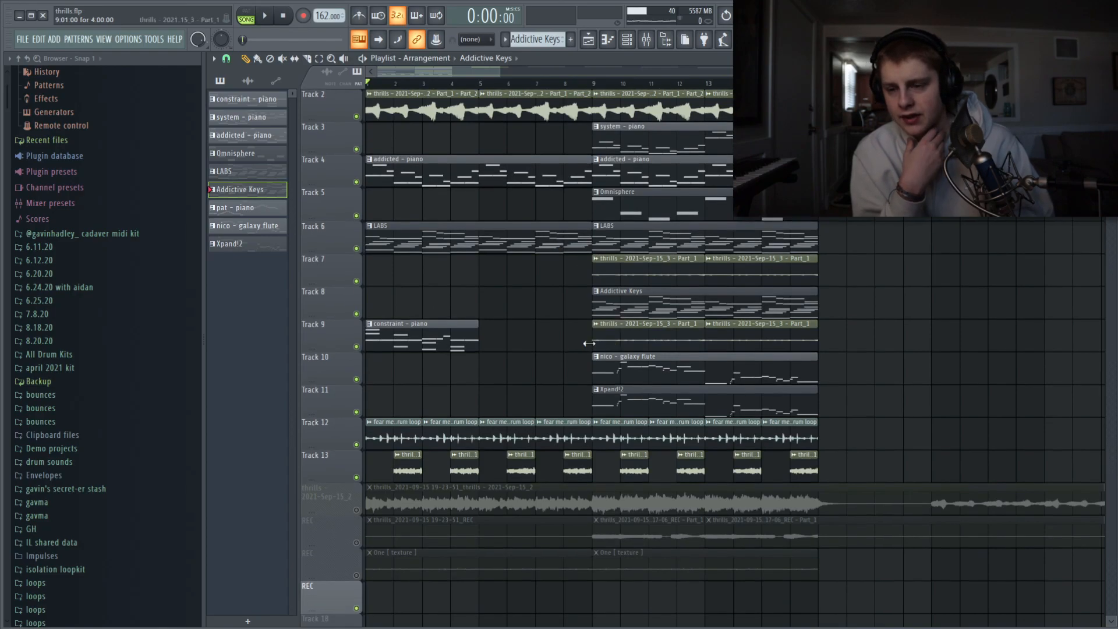
right_click(401, 344)
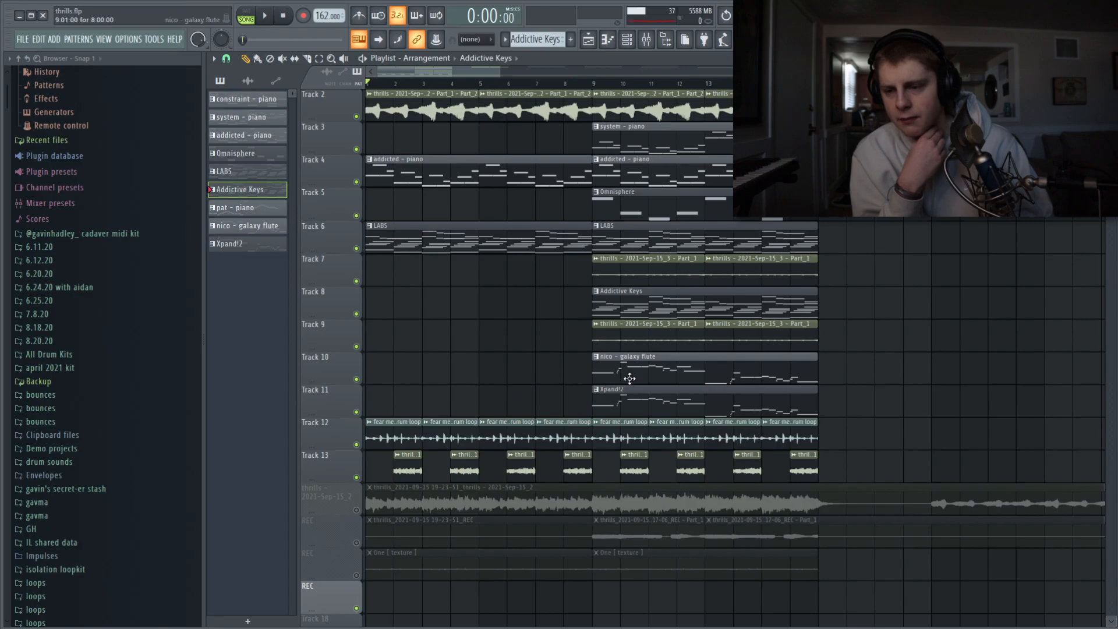
left_click(609, 389)
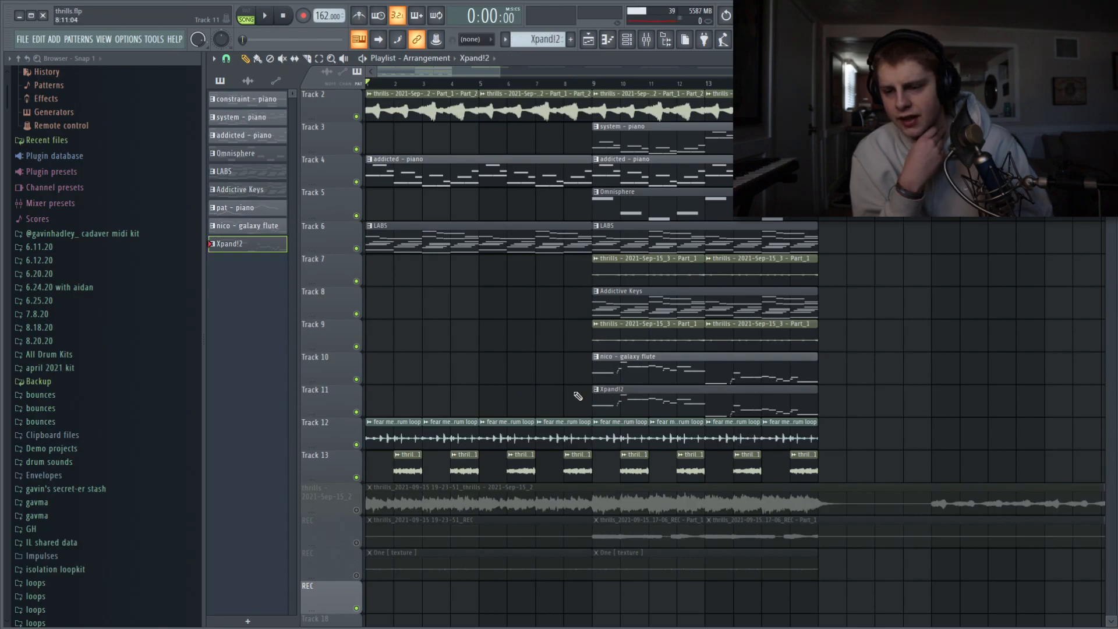